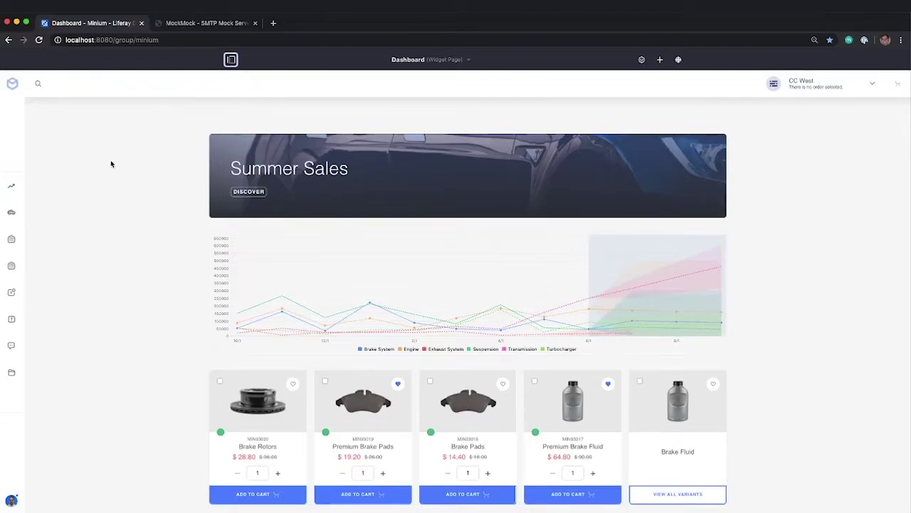
Step: Confirm the Control Panel > Commerce > Orders list is empty, then switch to the storefront window
left_click(231, 62)
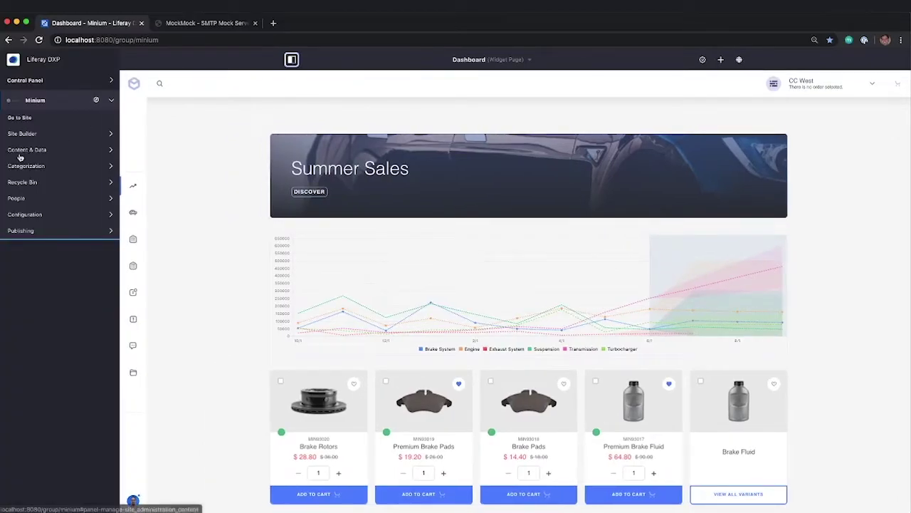
left_click(33, 83)
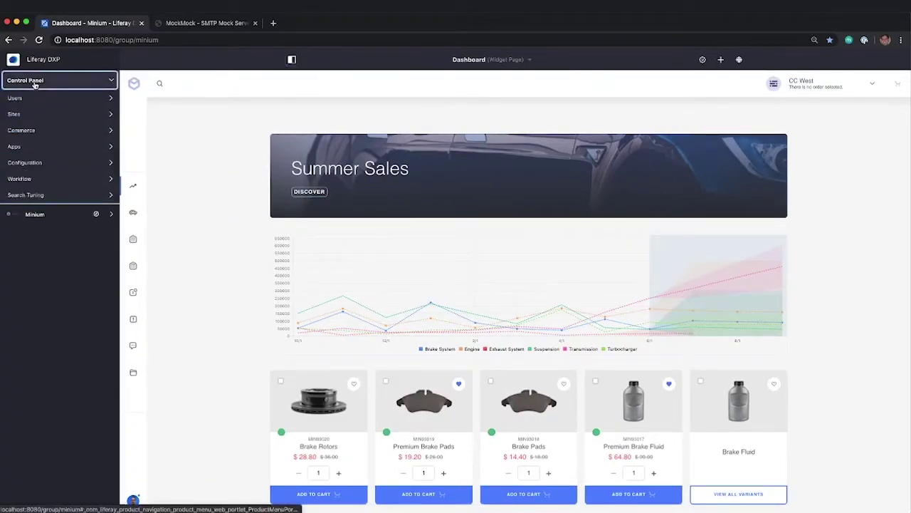
left_click(22, 131)
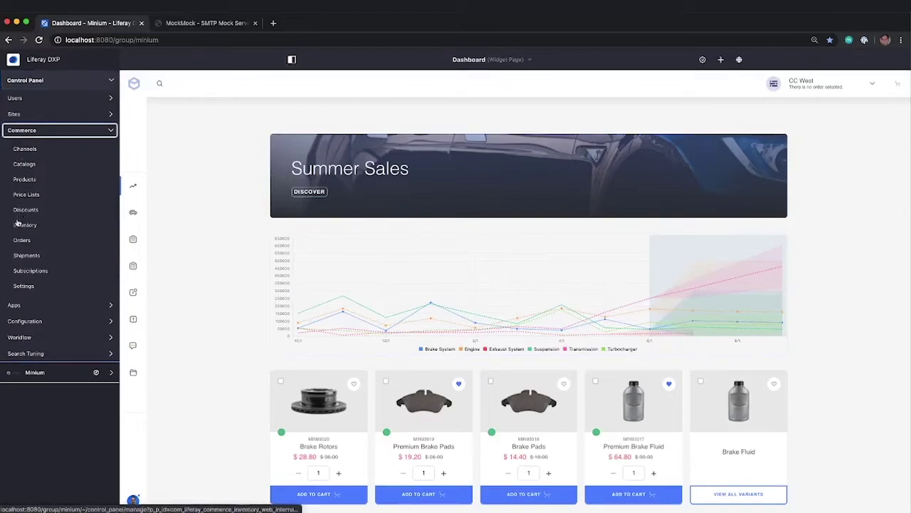
left_click(18, 242)
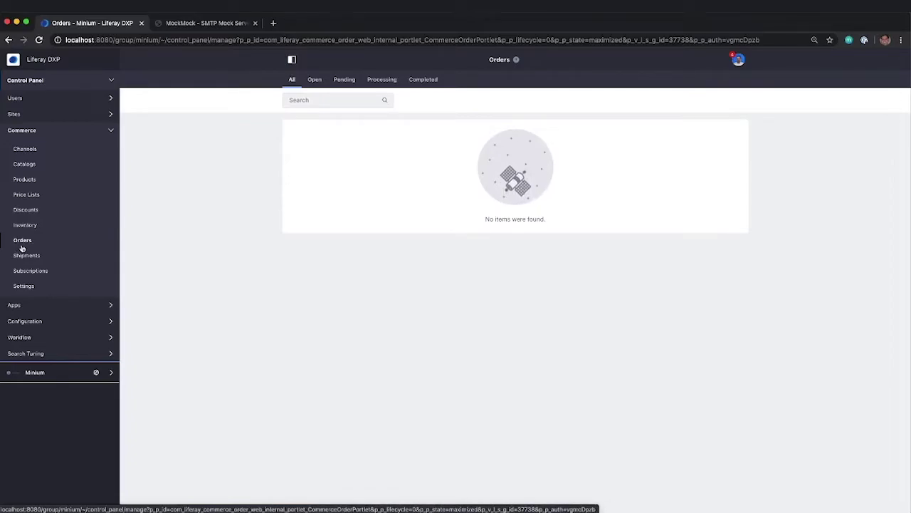
key("super+grave")
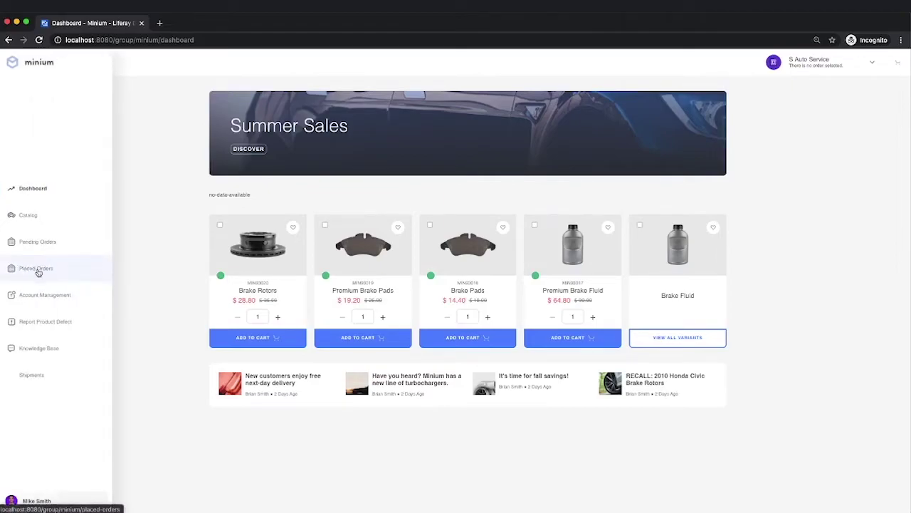
Step: Confirm the buyer's Placed and Pending Orders are empty, then browse the Catalog
left_click(38, 269)
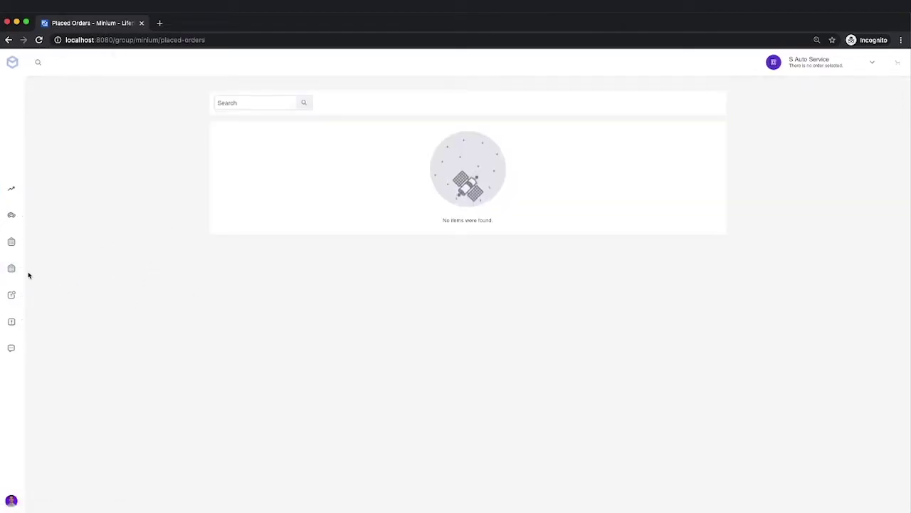
mouse_move(28, 271)
left_click(45, 240)
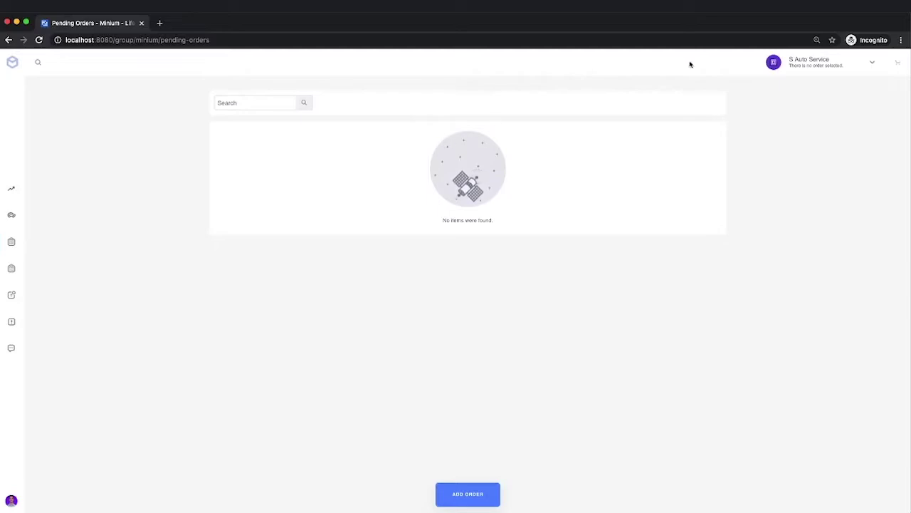
left_click(818, 67)
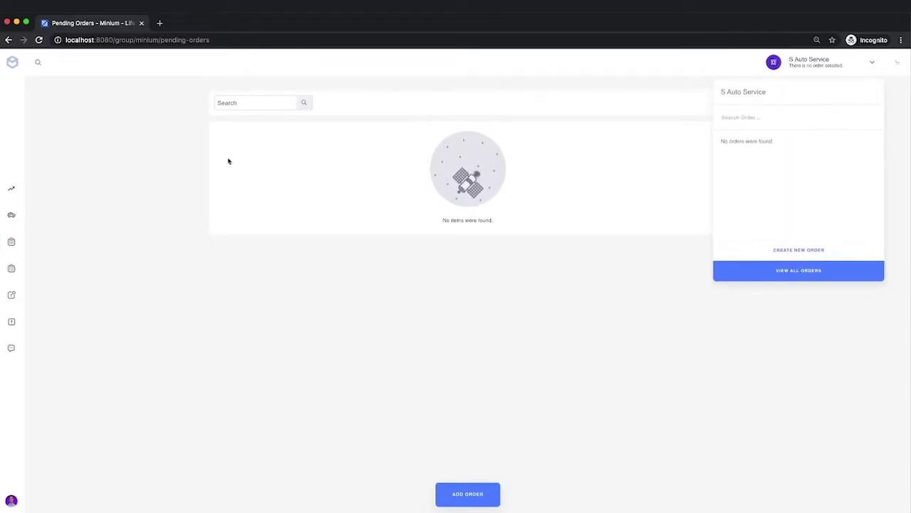
mouse_move(15, 225)
left_click(38, 225)
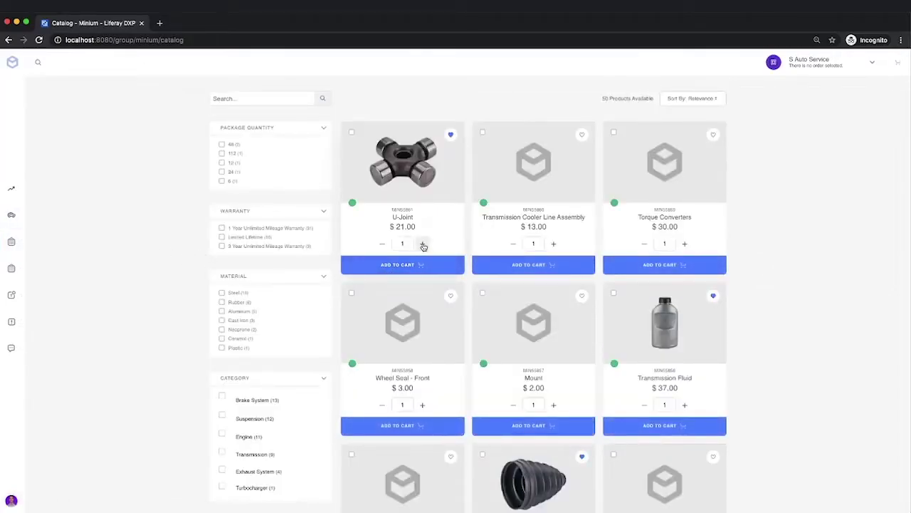
Step: Add 4 U-Joints to the cart, check Pending Orders, then go back to the admin window
left_click(423, 244)
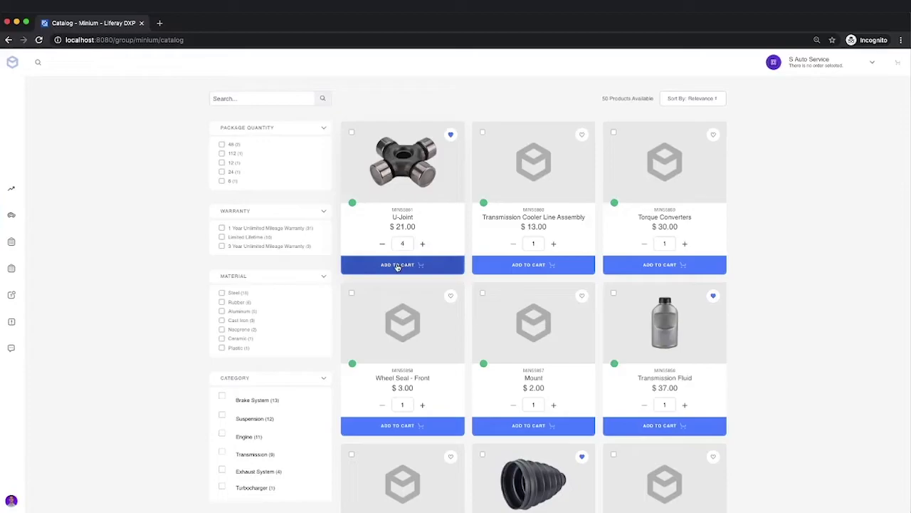
left_click(398, 267)
mouse_move(12, 213)
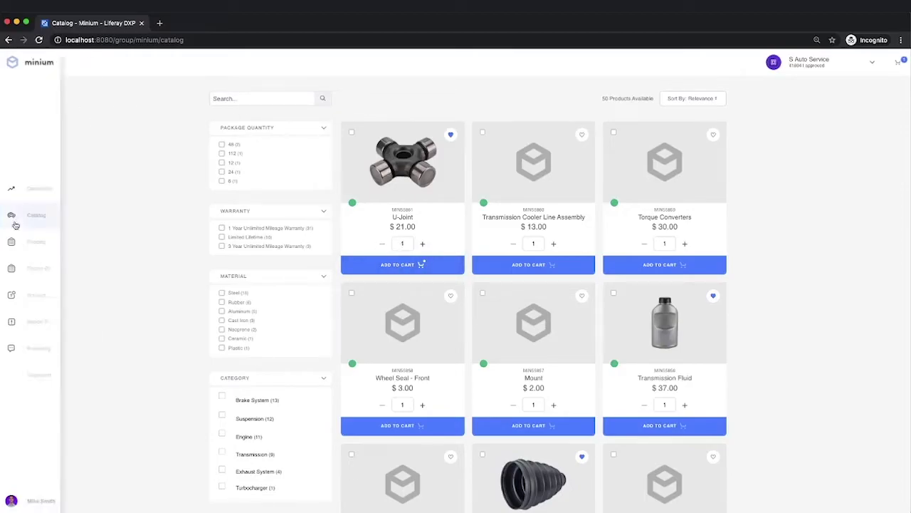
left_click(27, 242)
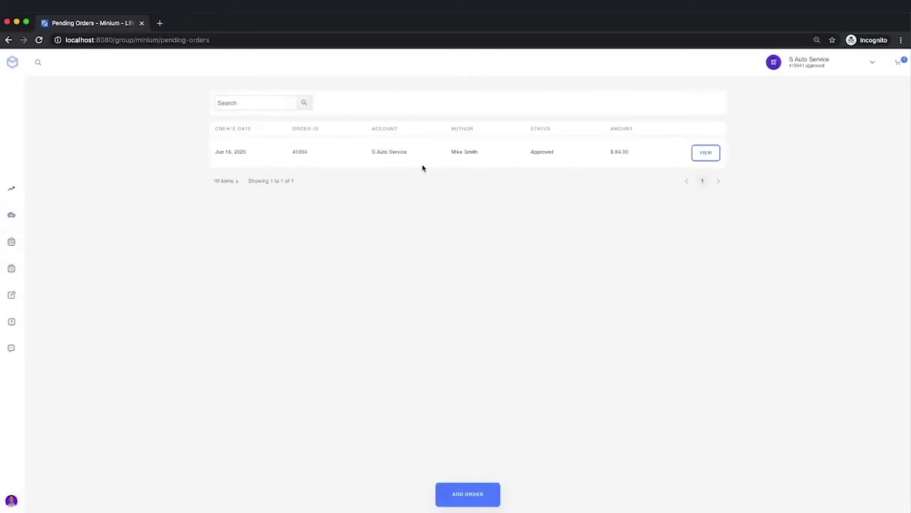
key("super+grave")
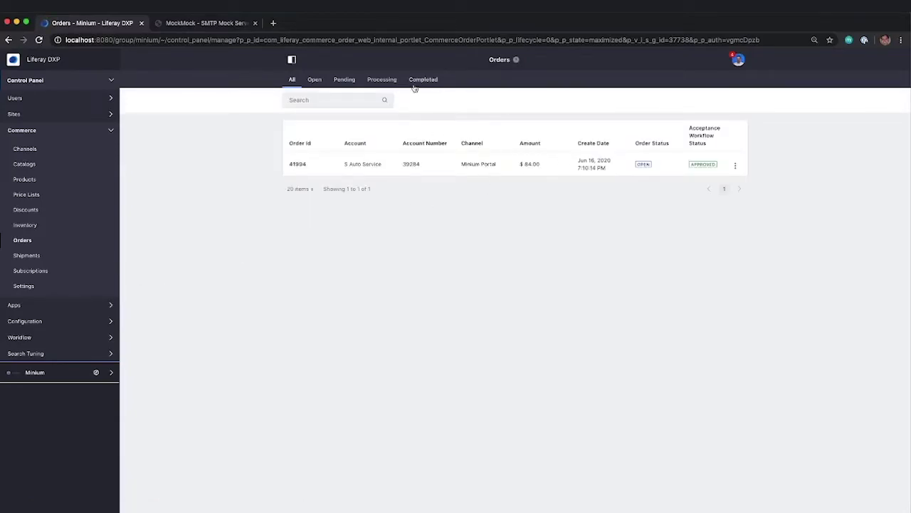
Step: Filter the Orders list to Open orders, then go to Commerce > Channels
left_click(314, 80)
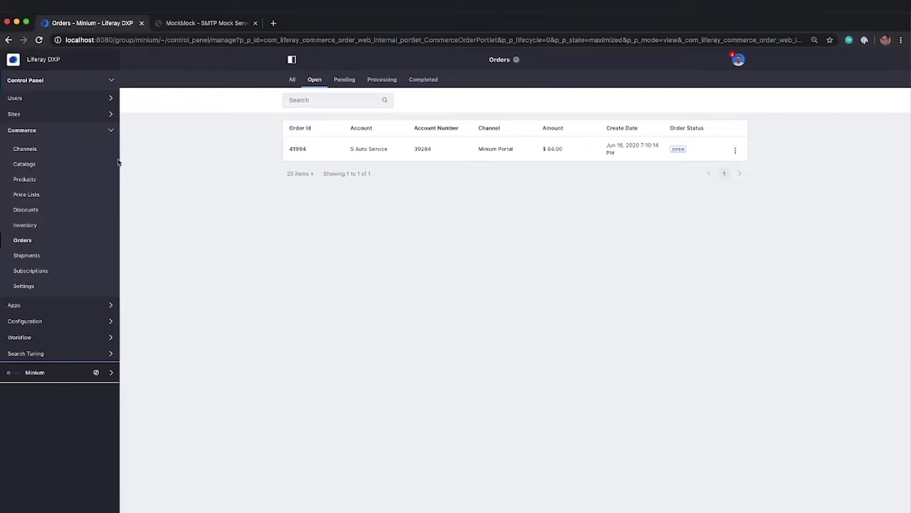
left_click(25, 151)
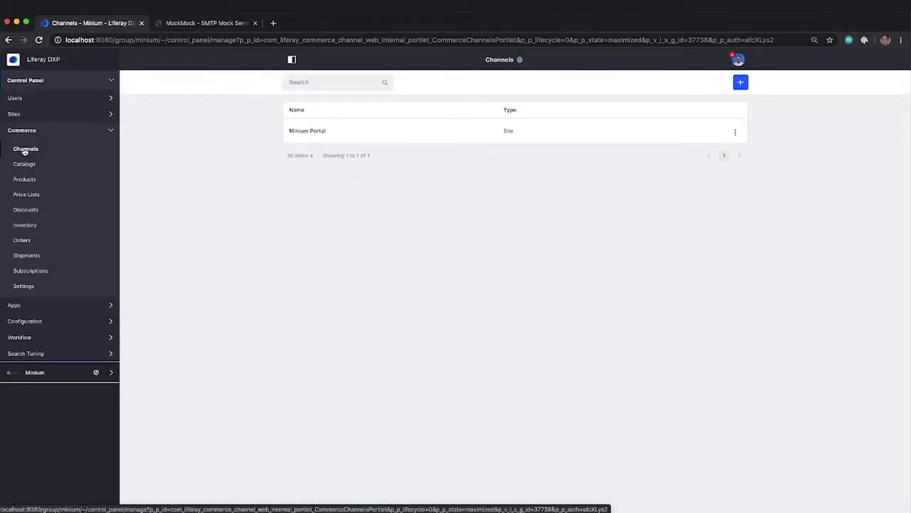
Step: Open the Minium Portal channel and start adding a new notification template
left_click(300, 133)
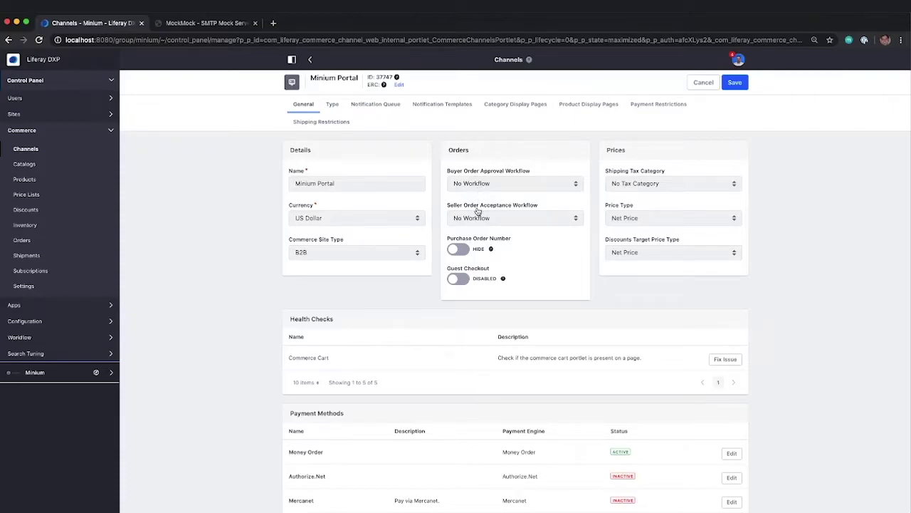
left_click(432, 106)
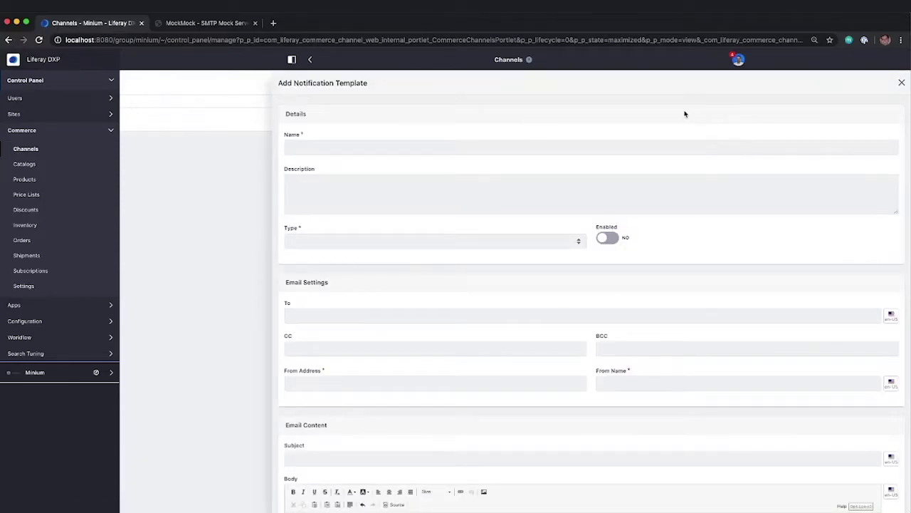
Step: Name the template 'Order Processing', choose the Order Processing type, and enable it
left_click(593, 146)
type("Order Processing")
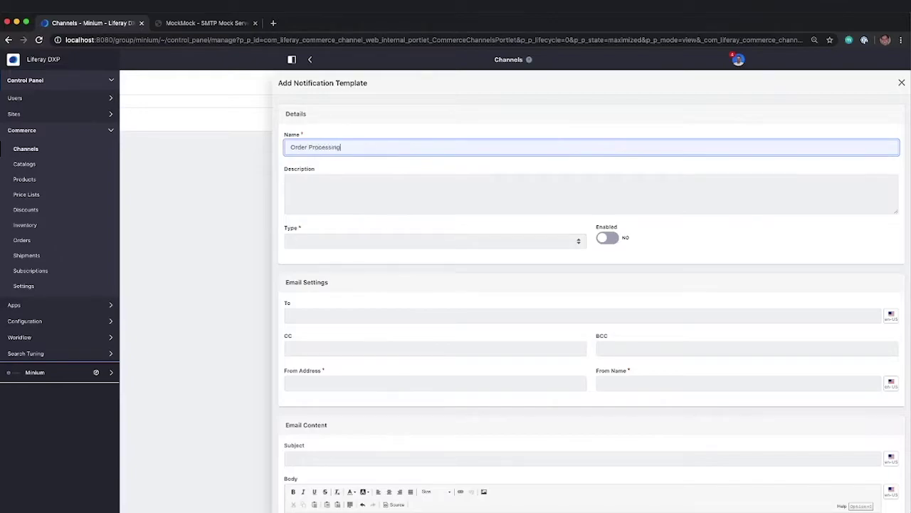
left_click(292, 182)
key("Tab")
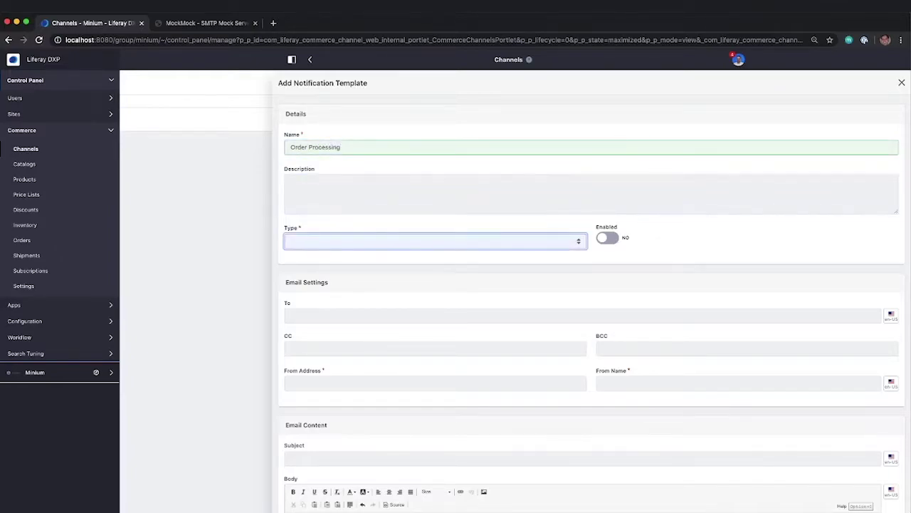
left_click(486, 247)
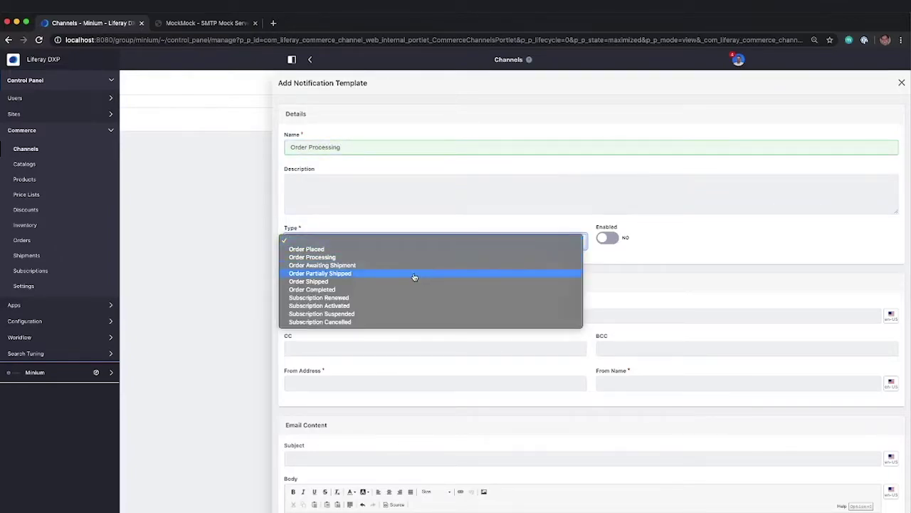
left_click(322, 259)
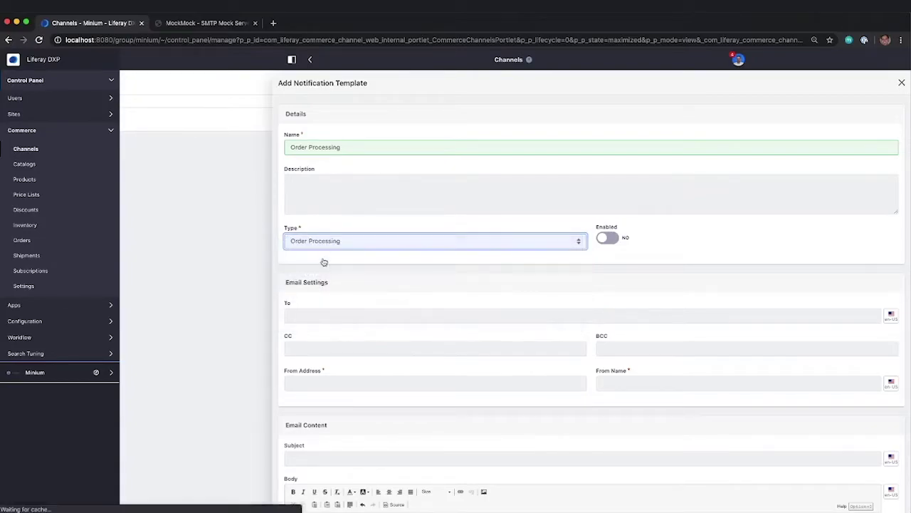
left_click(611, 238)
Step: Address it to [%ORDER_CREATOR%] from the suggested orders address, sender name Order Administrator
left_click(308, 313)
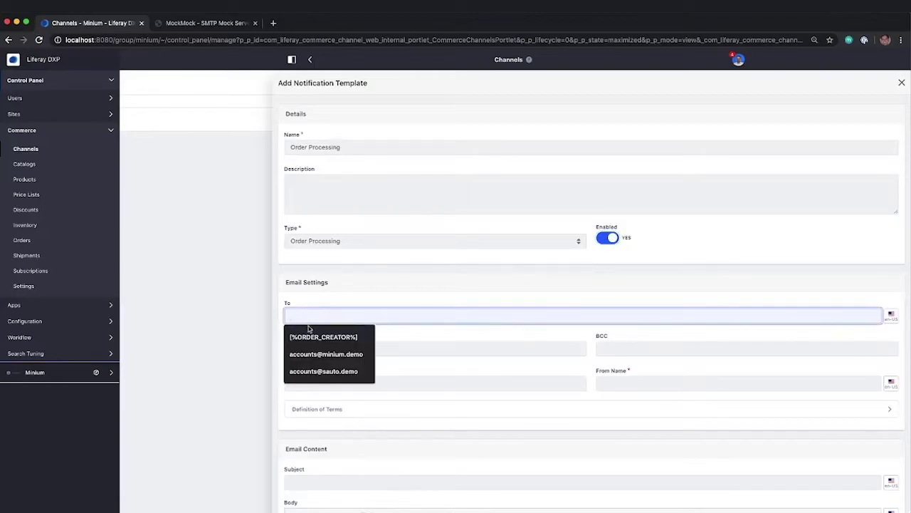
left_click(309, 336)
scroll(306, 342, "down", 5)
scroll(299, 364, "down", 3)
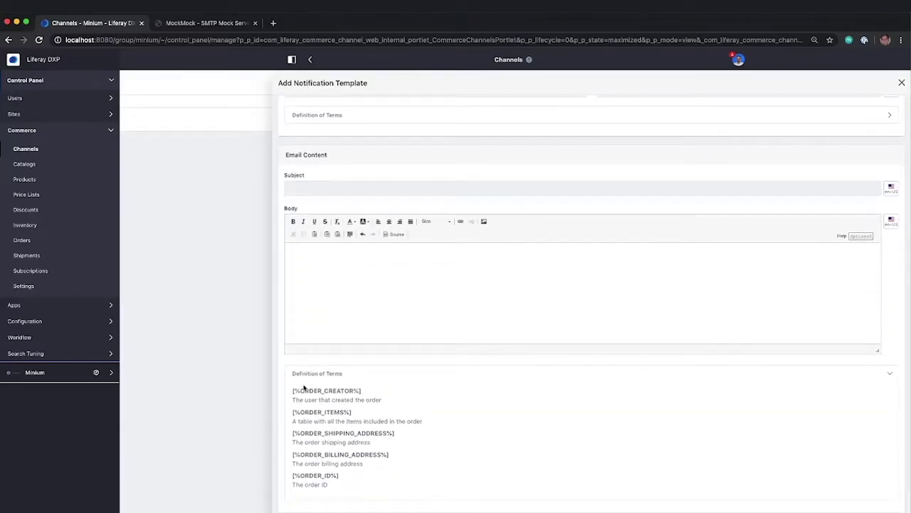
scroll(363, 390, "up", 4)
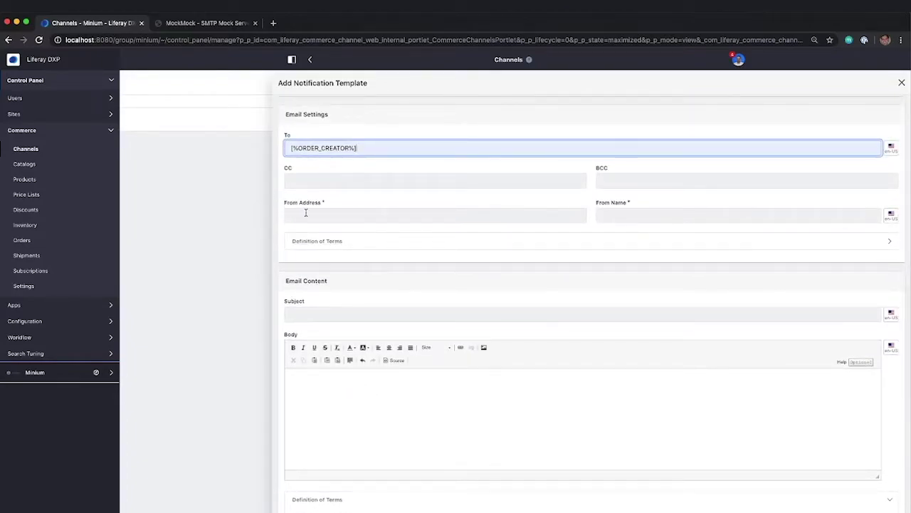
left_click(295, 214)
left_click(323, 245)
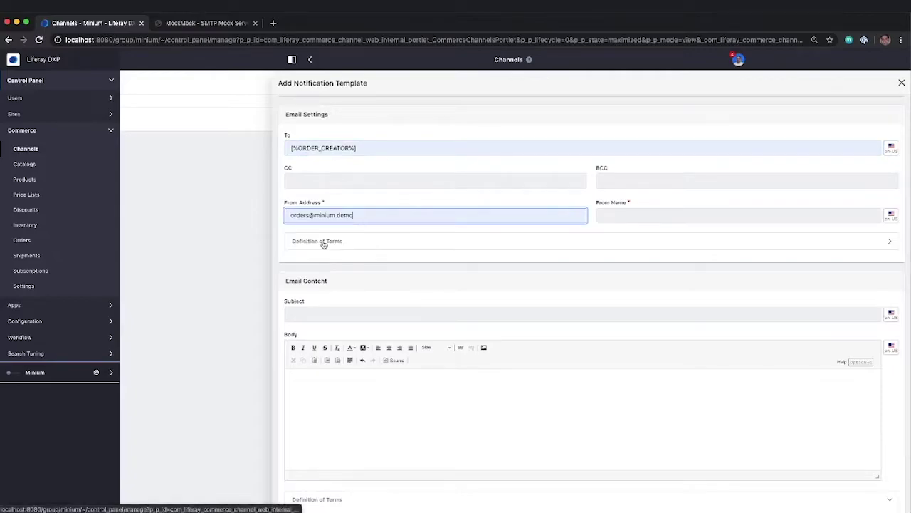
left_click(616, 218)
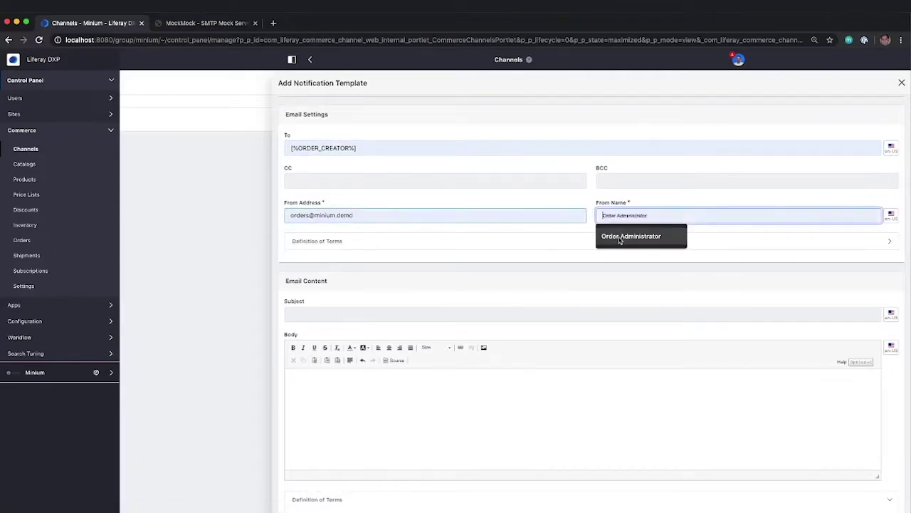
left_click(620, 238)
Step: Set the subject to 'Order [%ORDER_ID%] is being processed' using the copied term
left_click(292, 314)
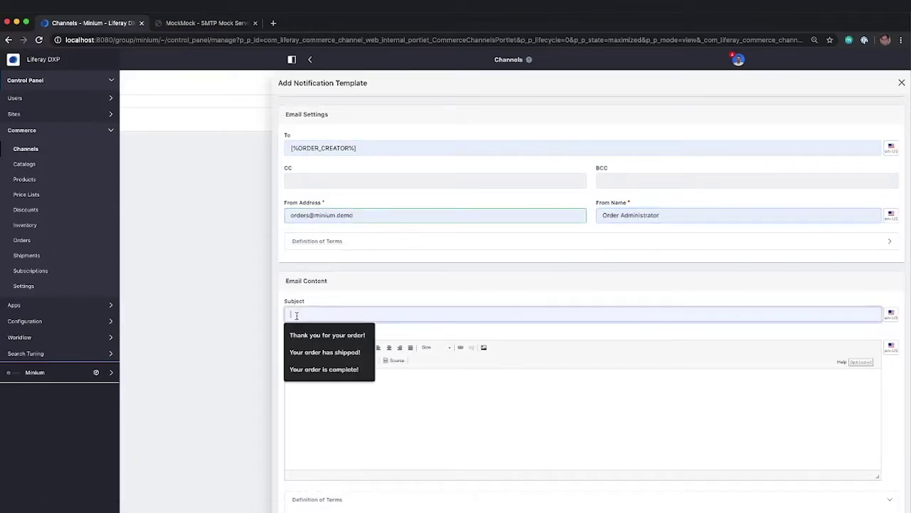
type("Order")
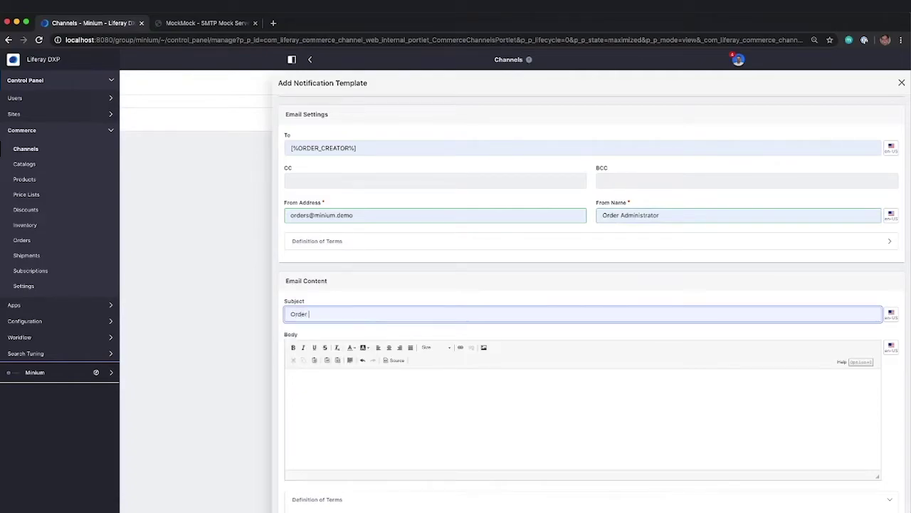
scroll(430, 399, "down", 5)
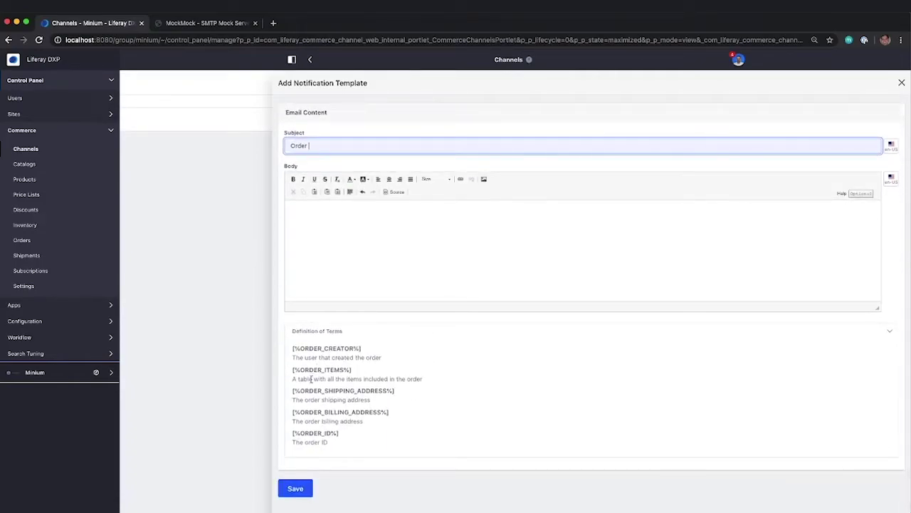
triple_click(303, 433)
key("ctrl+c")
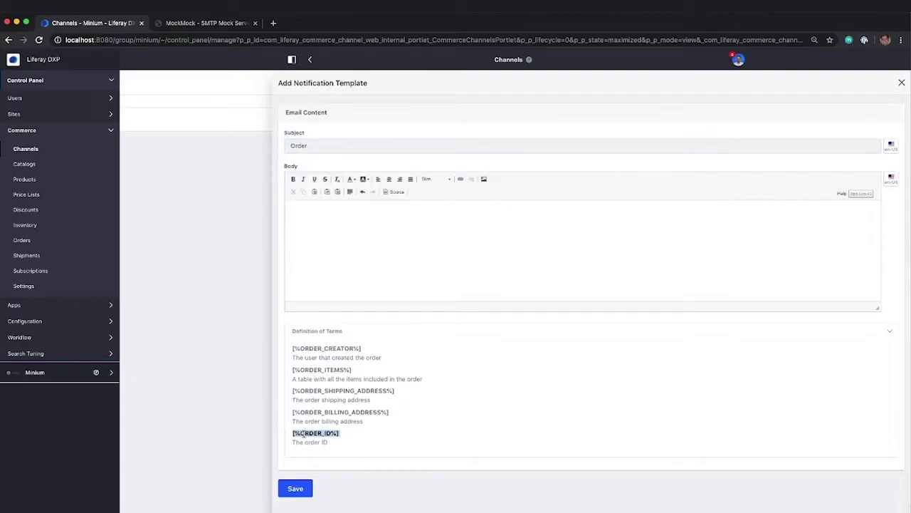
scroll(303, 433, "up", 4)
left_click(338, 278)
key("ctrl+v")
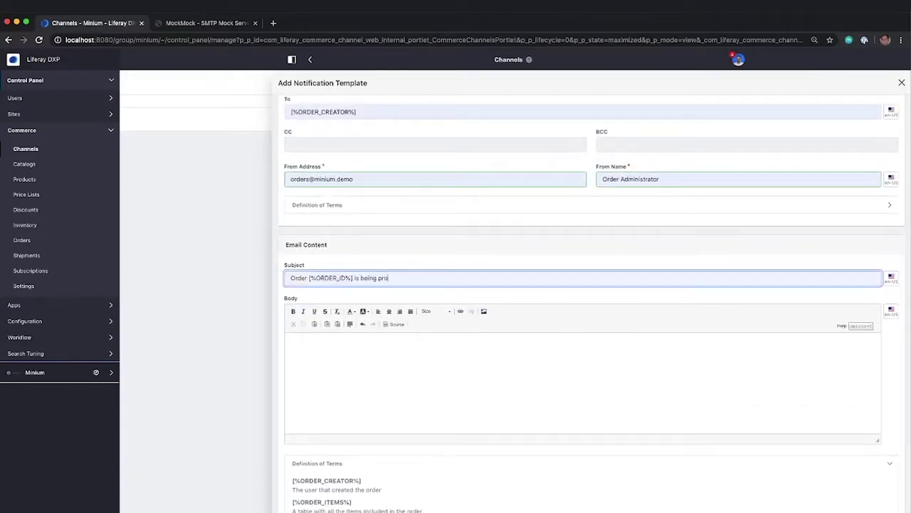
Step: Write the 'Thanks for your recent order…' body, save the template, and close the form
left_click(349, 377)
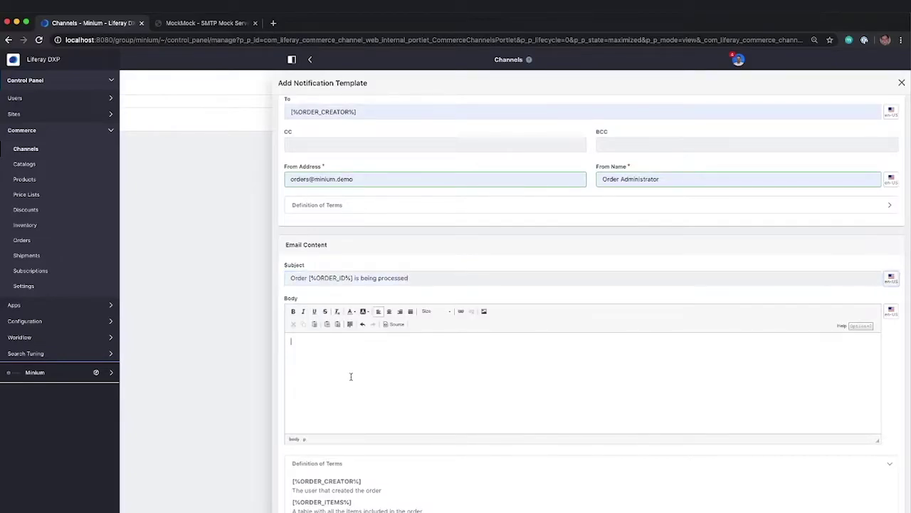
type("Thanks for your recent order.  It is currently being p")
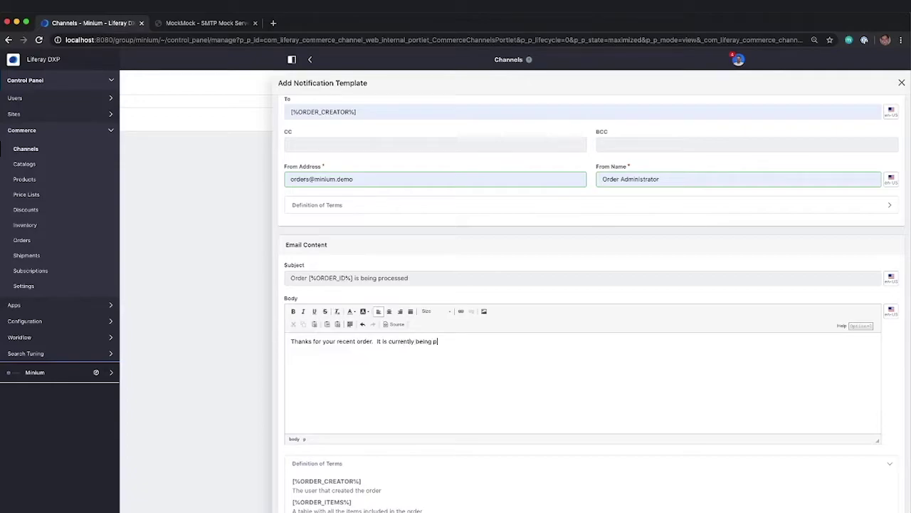
type("rocessed.  You will be notified once it has shipped.")
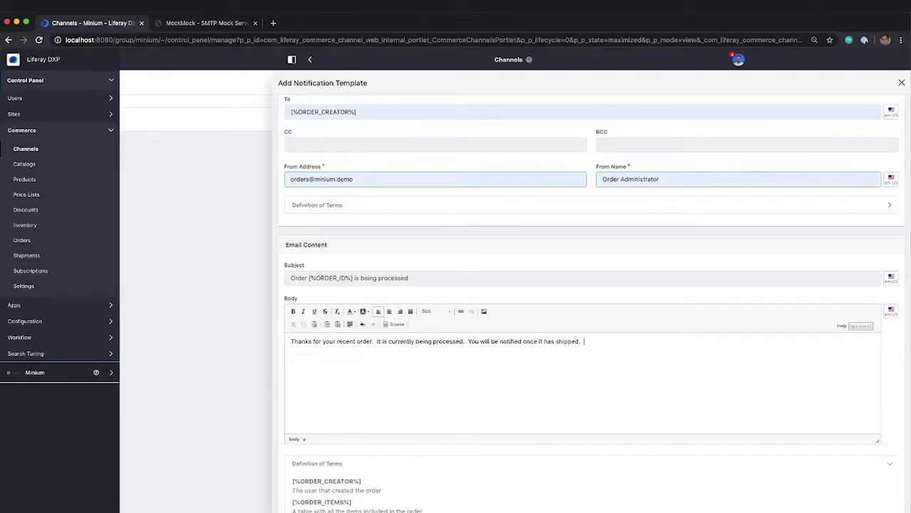
scroll(591, 299, "down", 5)
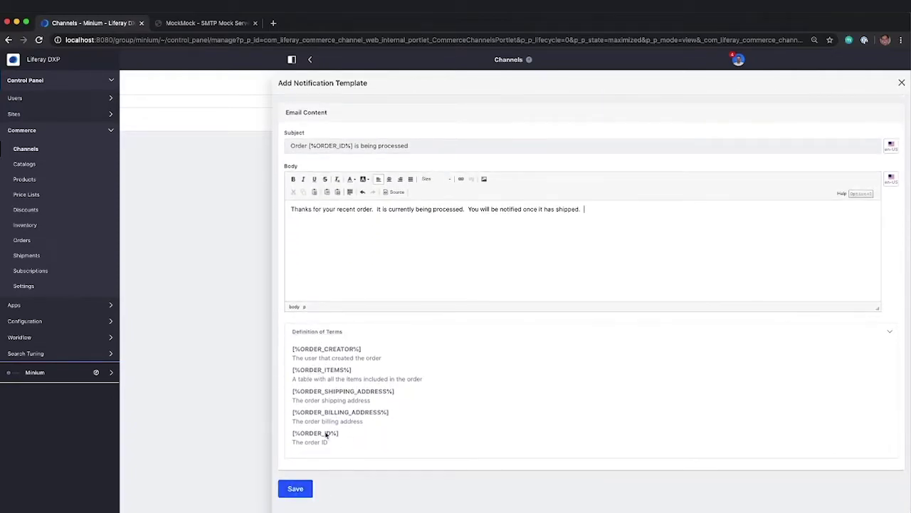
left_click(299, 487)
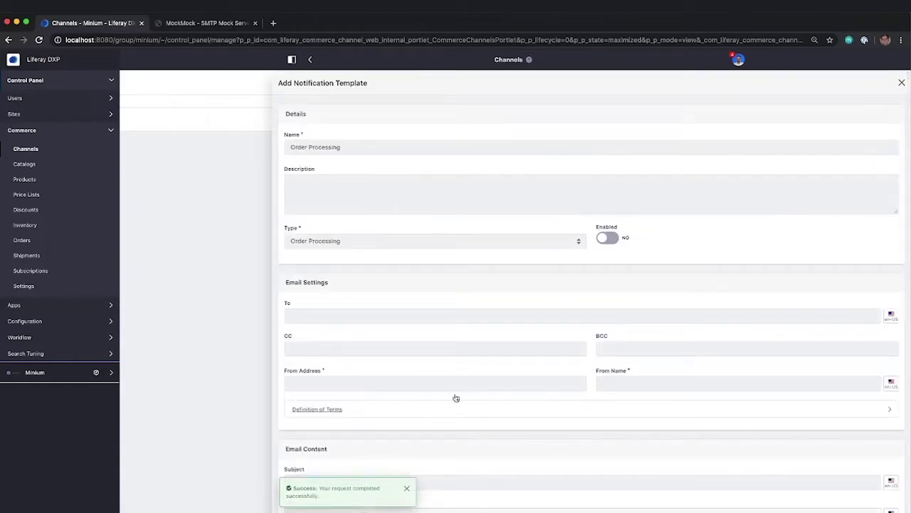
left_click(901, 83)
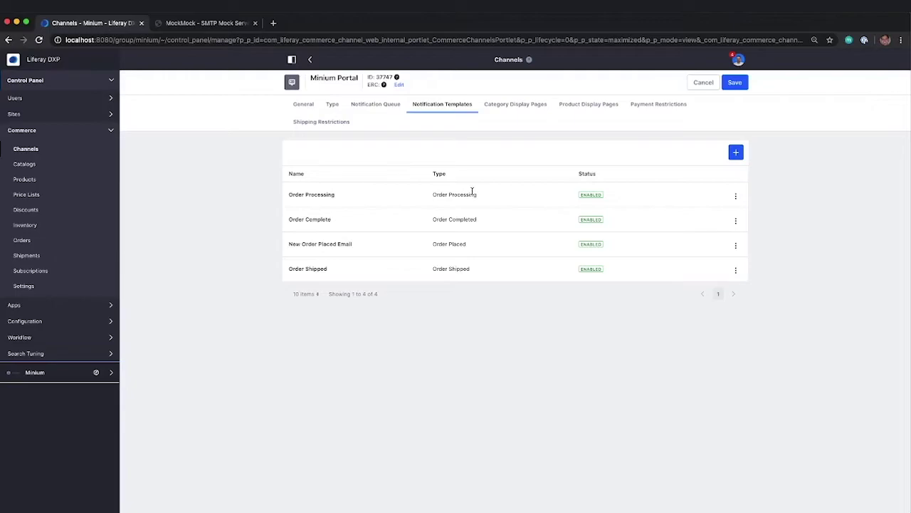
Step: Review the Notification Queue's four sent Order Placed and Order Shipped emails
left_click(377, 105)
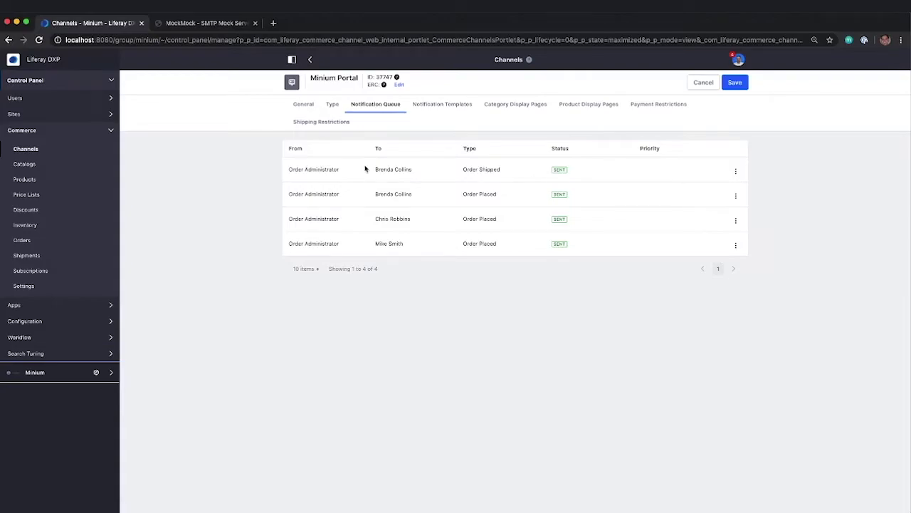
left_click(444, 104)
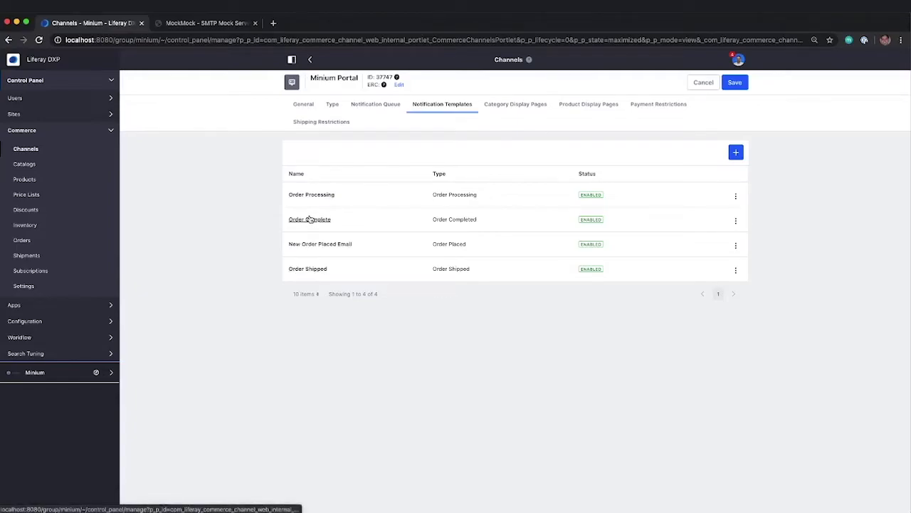
left_click(373, 104)
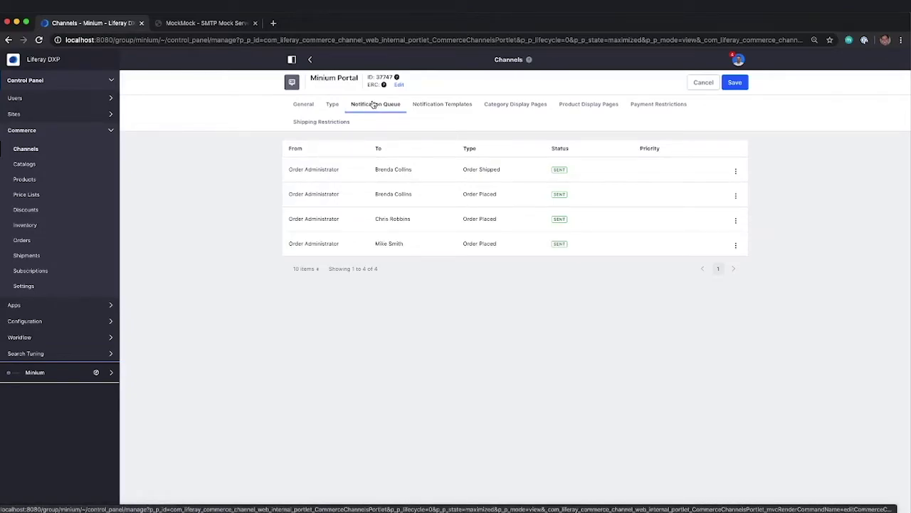
left_click(38, 321)
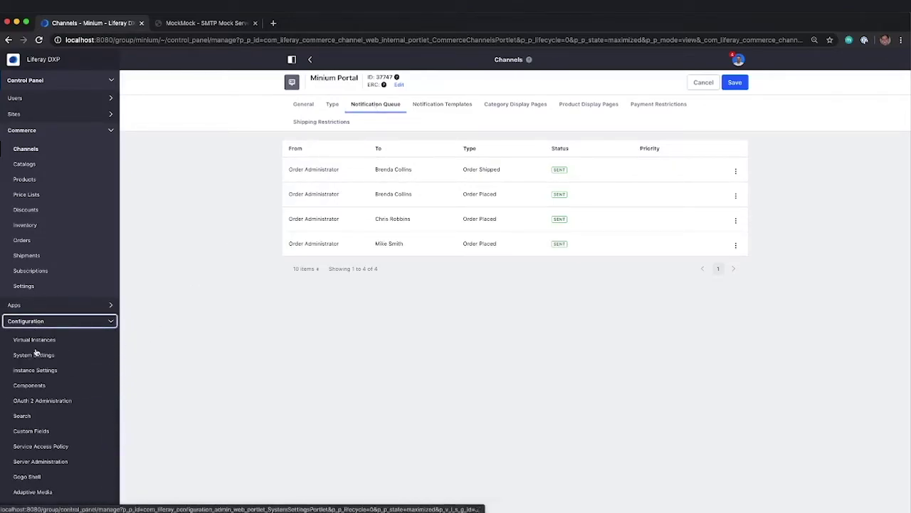
Step: Open System Settings > Orders > Commerce Notification Queue (check interval 15, delete interval 43200)
left_click(36, 353)
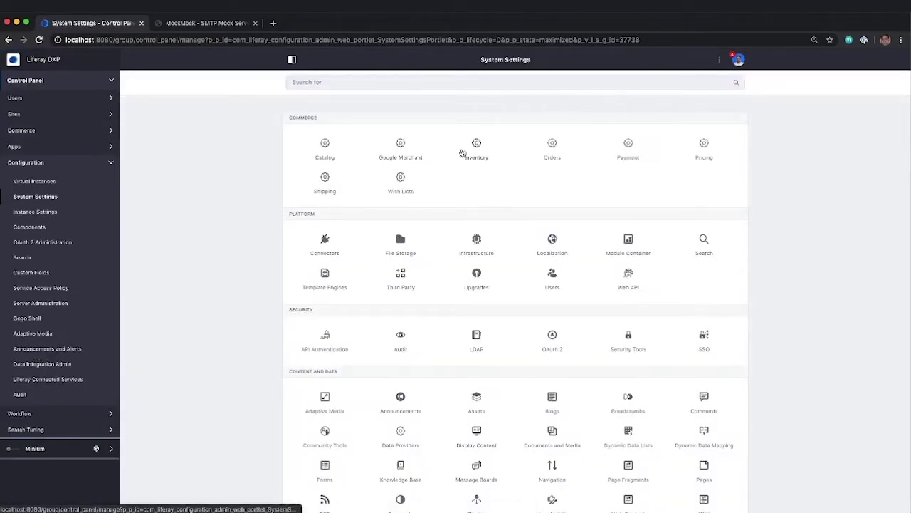
left_click(552, 144)
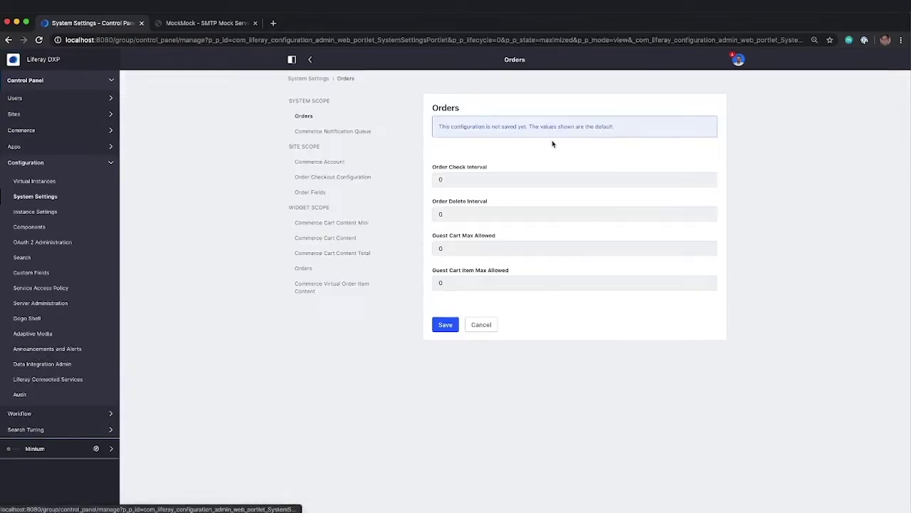
left_click(340, 134)
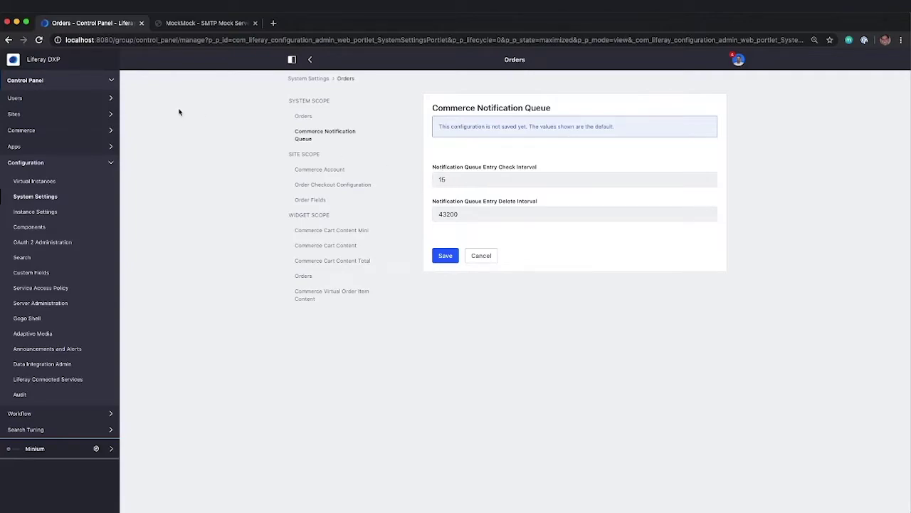
left_click(40, 132)
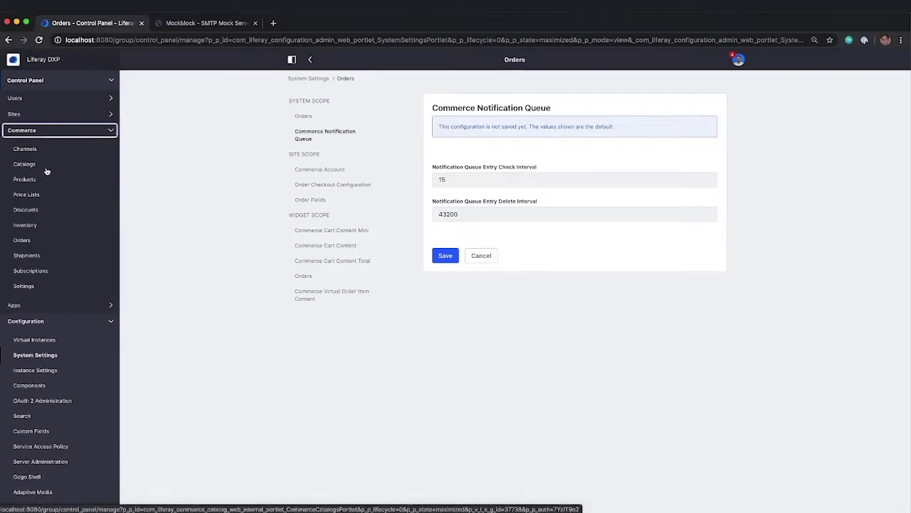
Step: Inspect the $84.00 S Auto Service order's details, return to Orders, and switch to the storefront
left_click(22, 240)
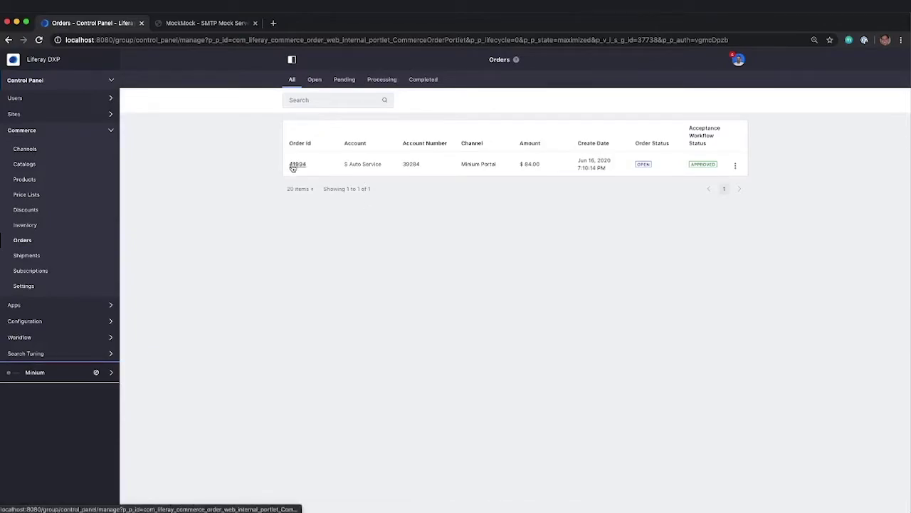
left_click(293, 166)
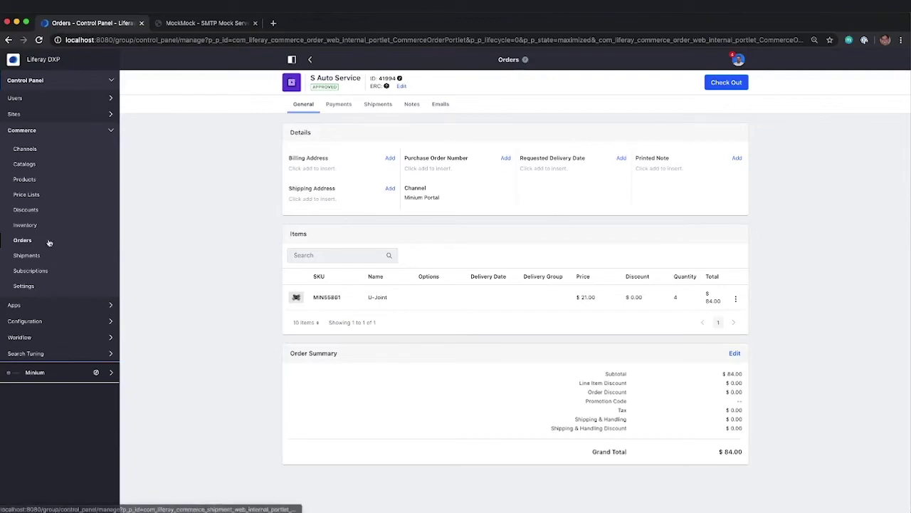
left_click(26, 241)
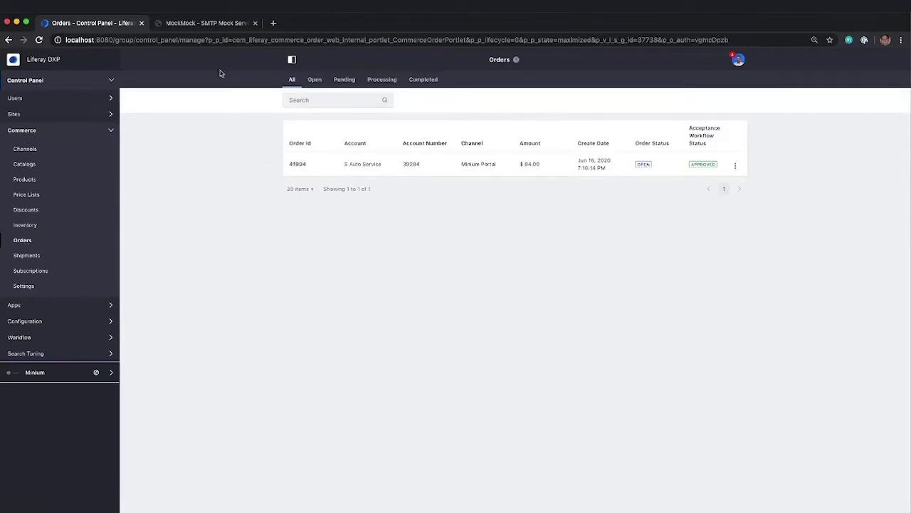
key("super+grave")
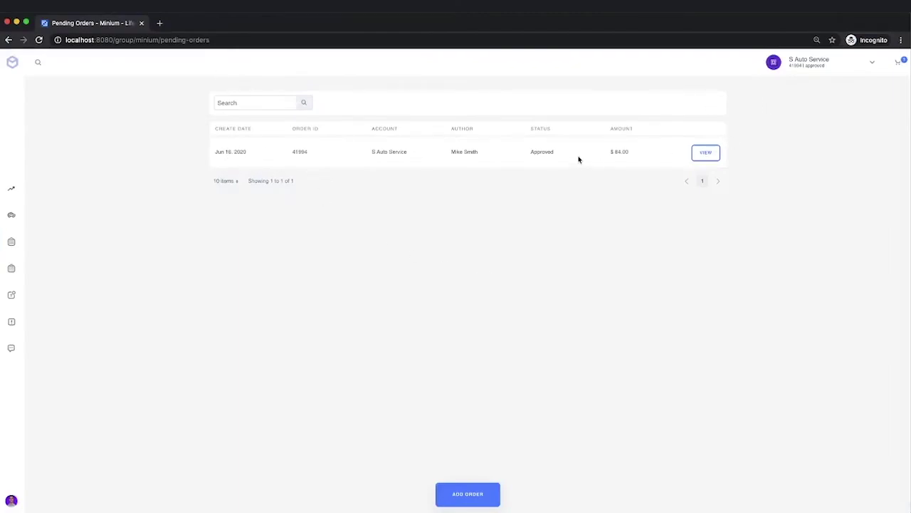
Step: Set both billing and shipping addresses to S Auto Service and save them
left_click(705, 152)
left_click(333, 182)
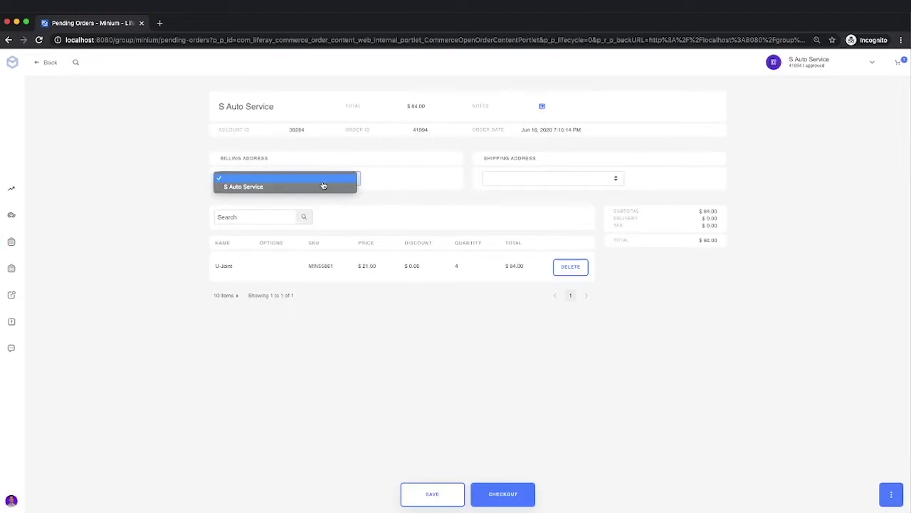
left_click(302, 188)
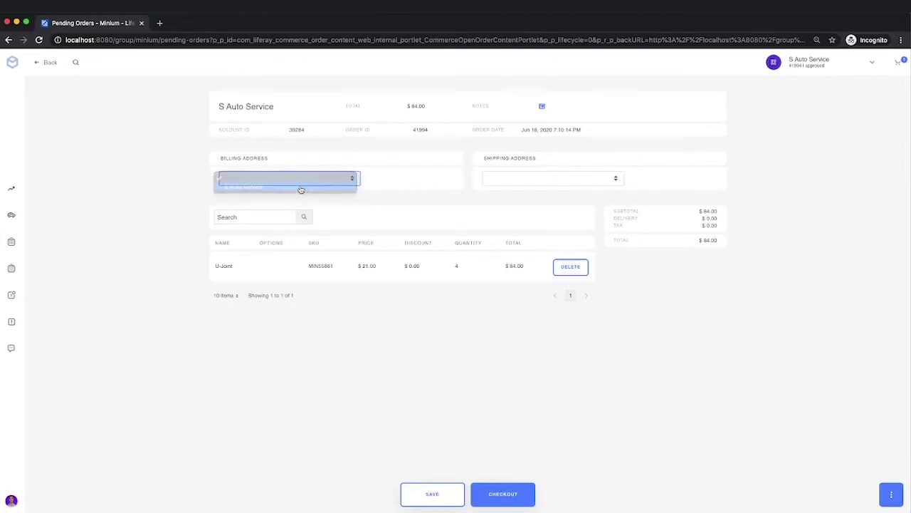
left_click(510, 180)
left_click(507, 187)
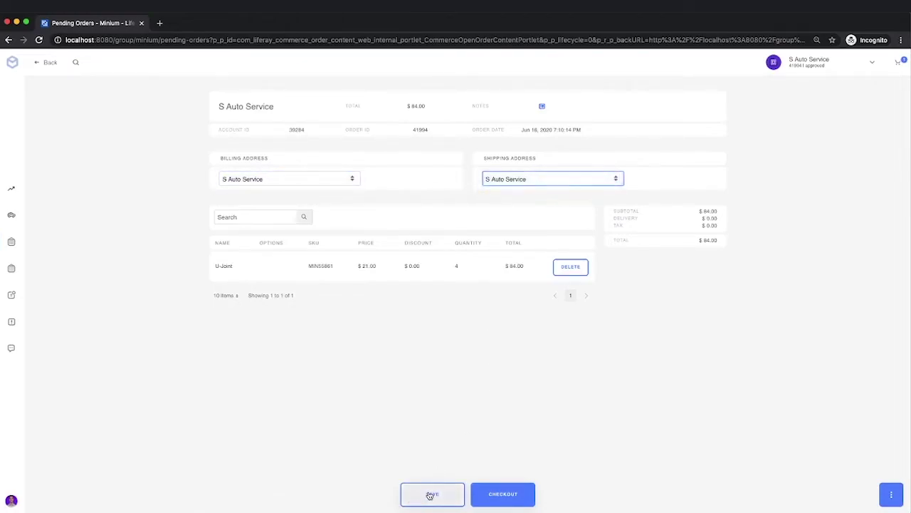
left_click(430, 494)
Step: Check out with Expedited Delivery and PayPal payment, reaching the $109.00 order summary
left_click(513, 491)
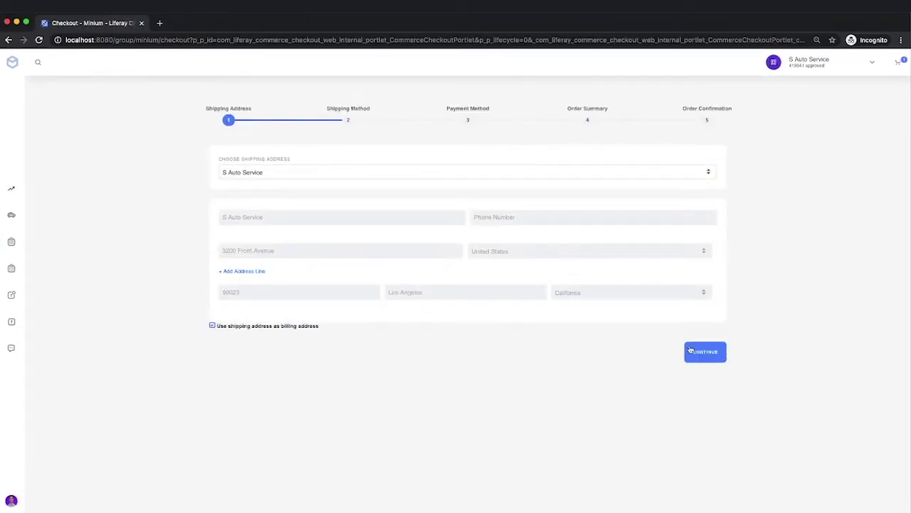
left_click(696, 352)
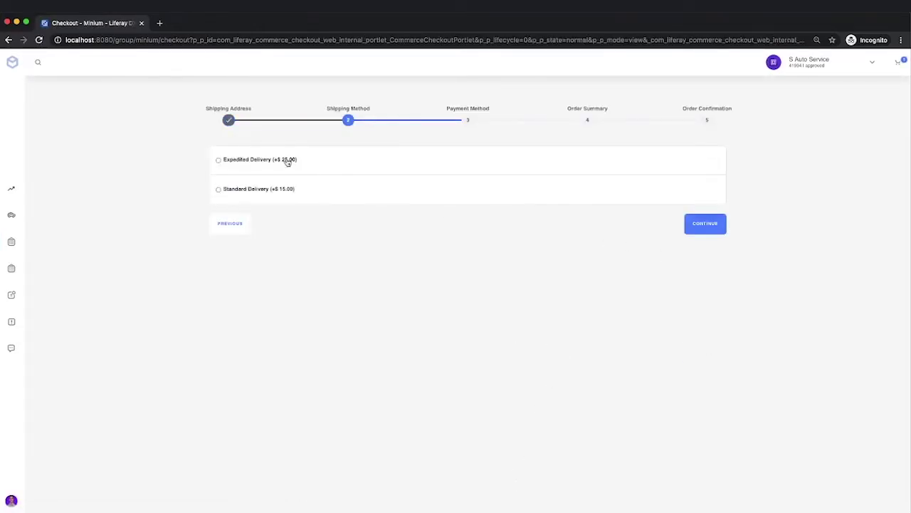
left_click(696, 222)
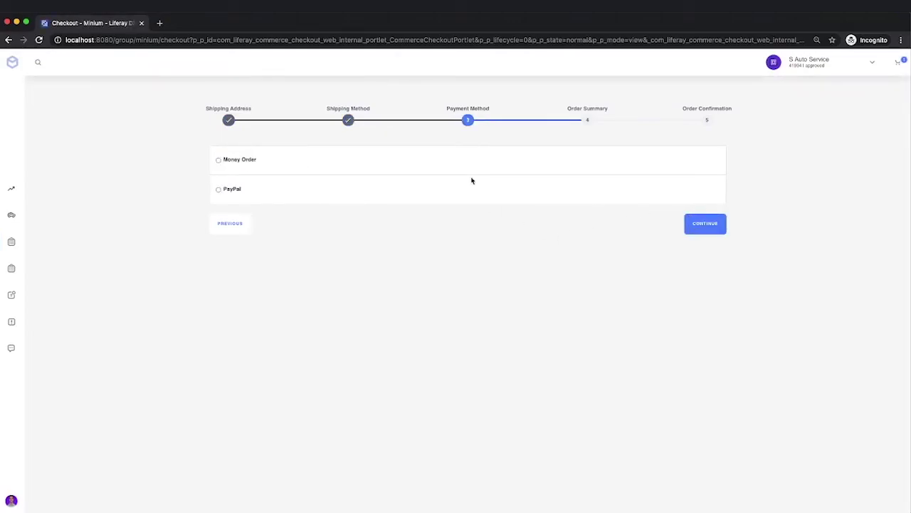
left_click(235, 191)
left_click(706, 225)
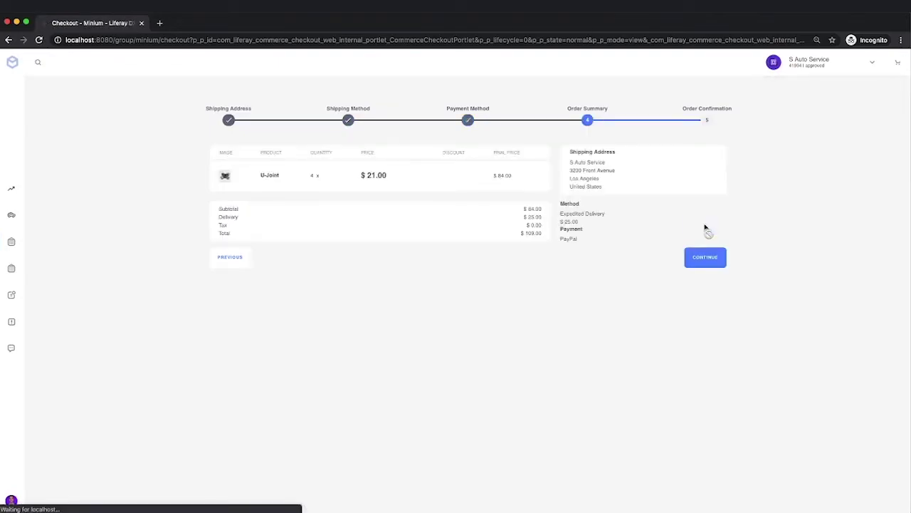
Step: Reload the Control Panel Orders list to verify order 41994 totals $109.00, then return to checkout
key("super+grave")
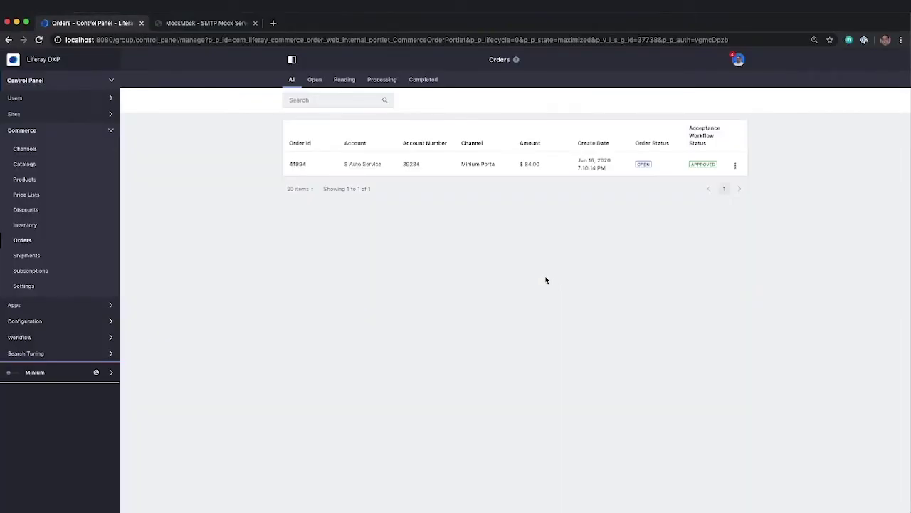
key("super+r")
left_click_drag(714, 182, 750, 228)
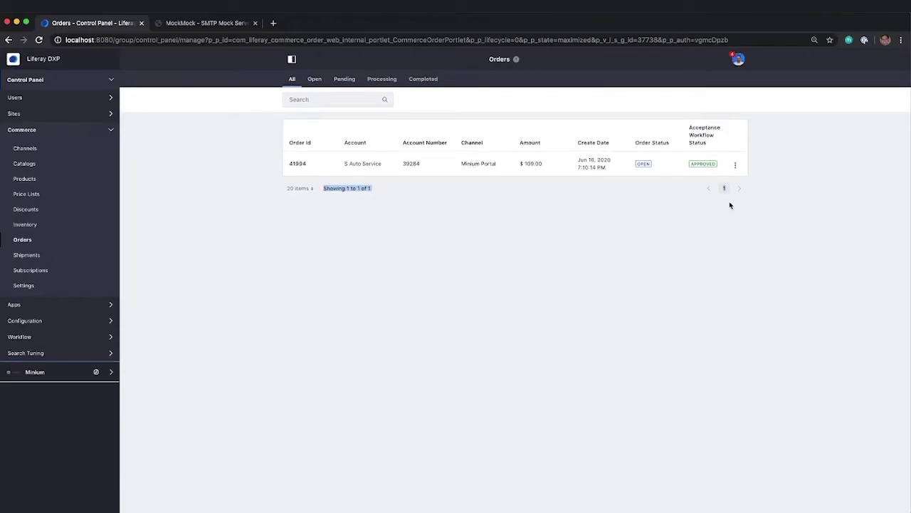
right_click(669, 192)
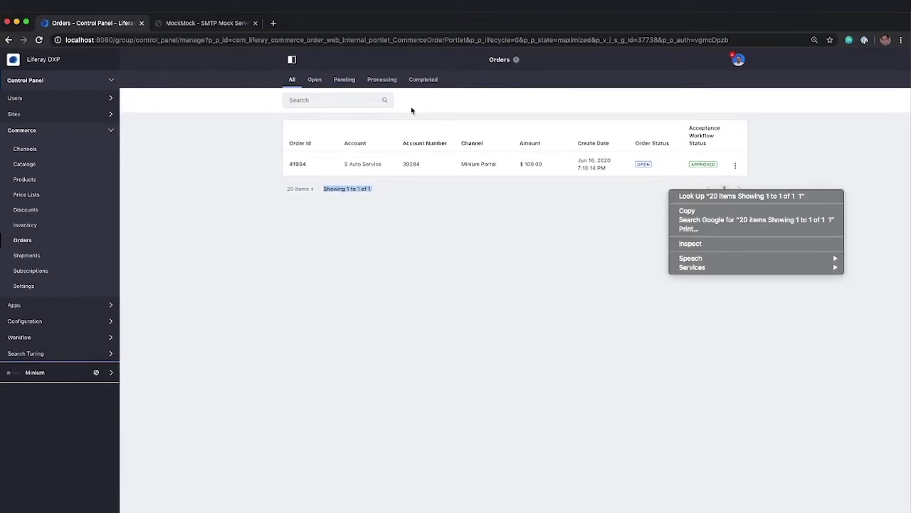
key("super+grave")
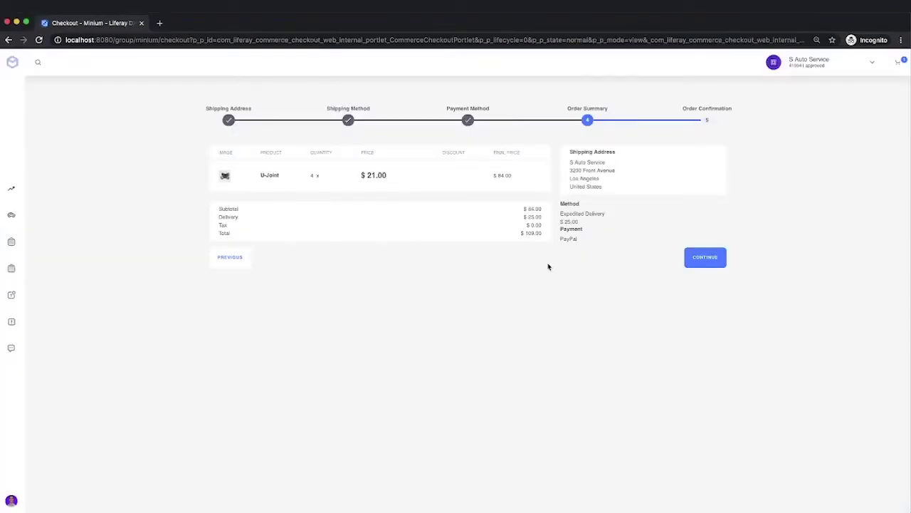
Step: Place the order to go to PayPal, and recheck the status in the Orders list
left_click(716, 261)
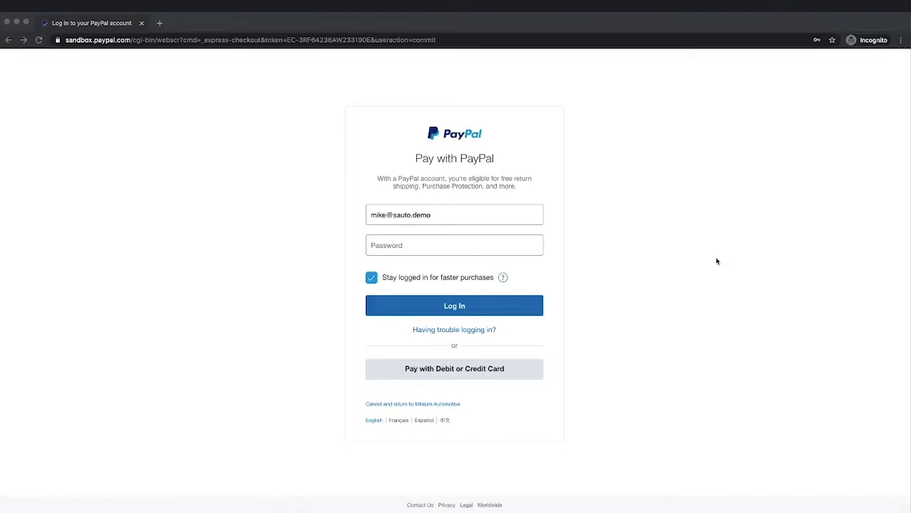
key("super+grave")
key("super+r")
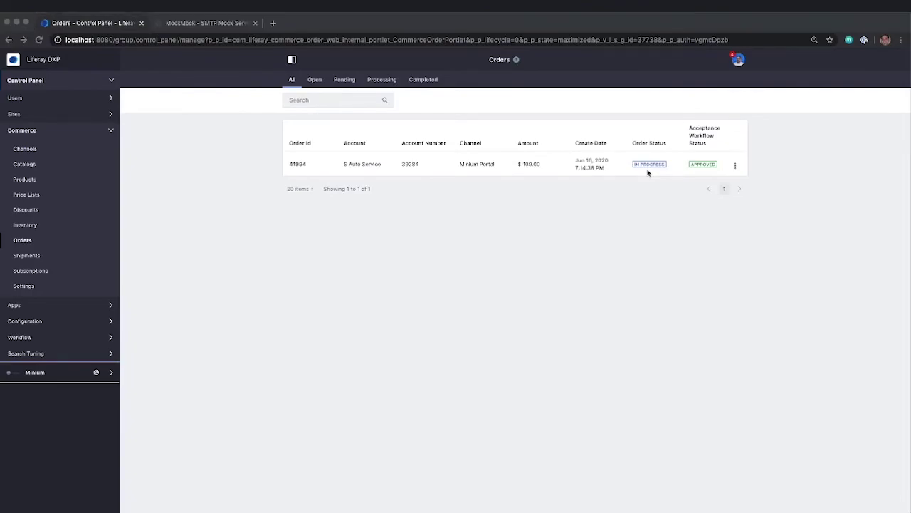
key("super+grave")
Step: Log in to PayPal Sandbox with the saved buyer password and pay the $109.00 order
left_click(442, 252)
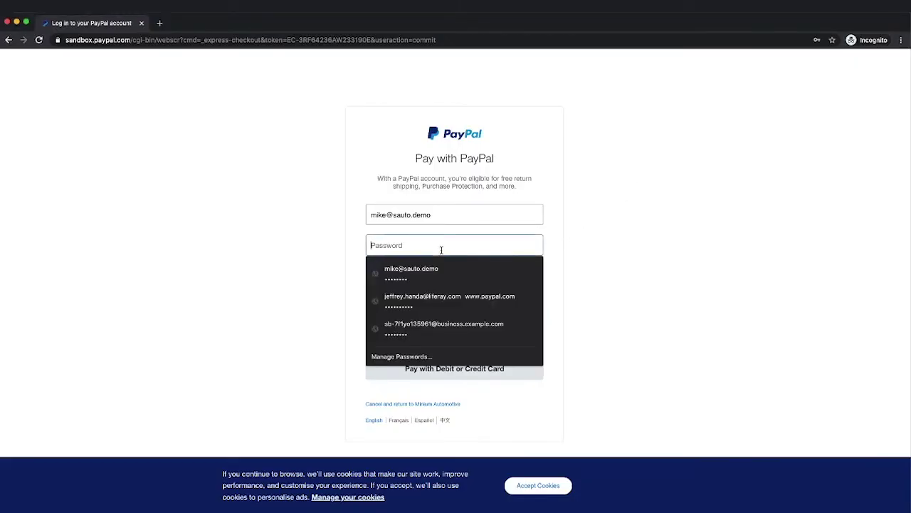
left_click(431, 266)
left_click(445, 306)
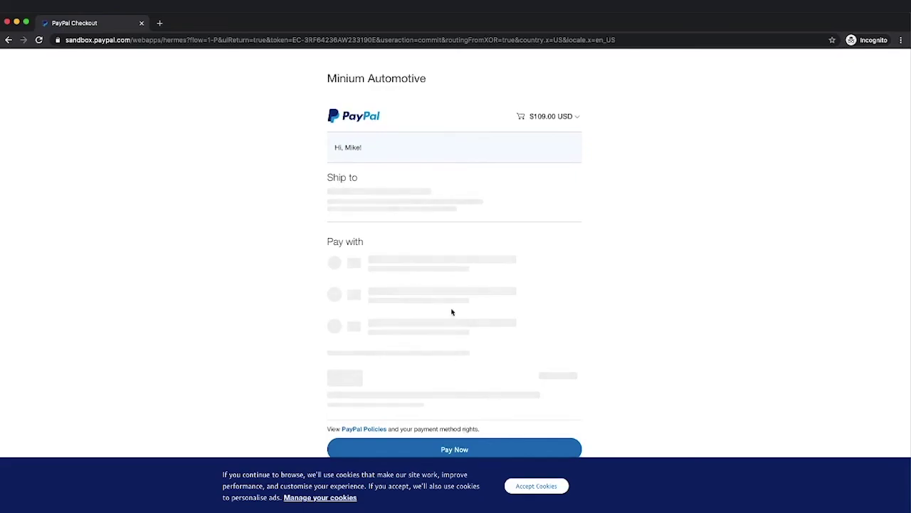
left_click(440, 353)
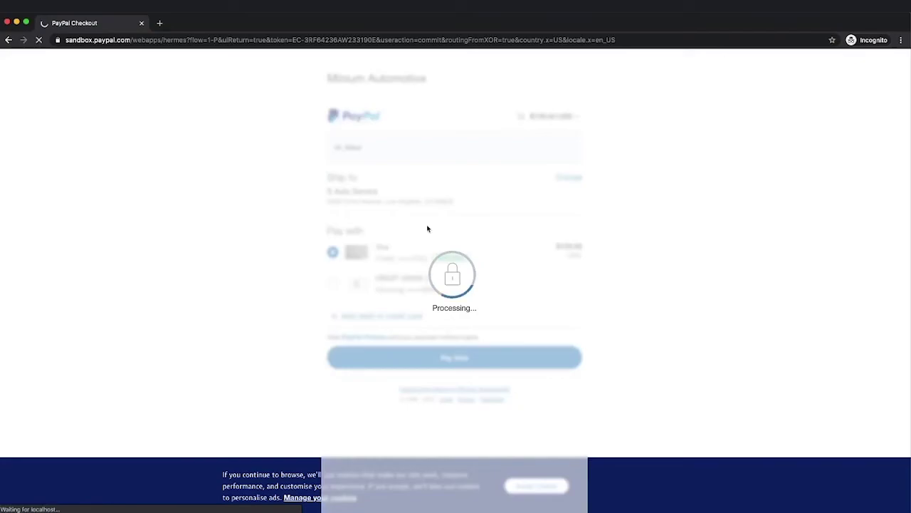
key("super+grave")
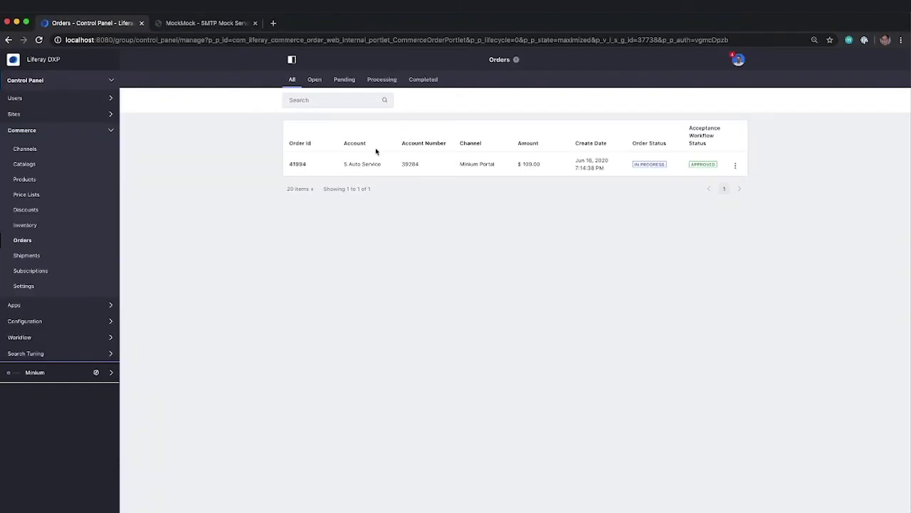
Step: Reload Orders and check the Open and Pending tabs to find order 41994 under Pending
key("super+r")
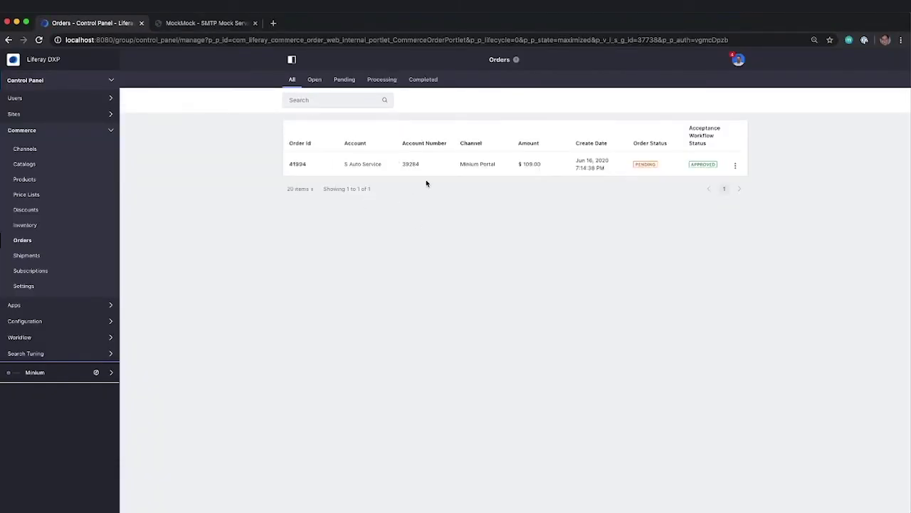
left_click(314, 80)
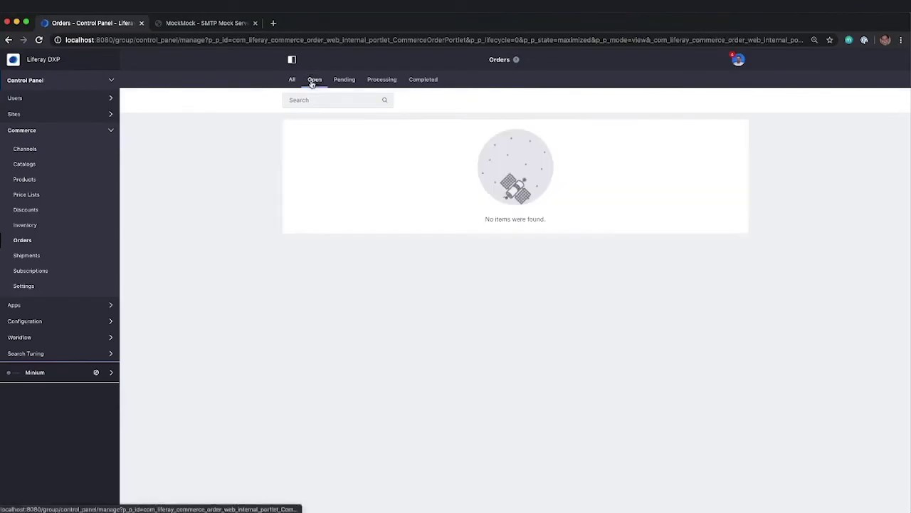
left_click(348, 83)
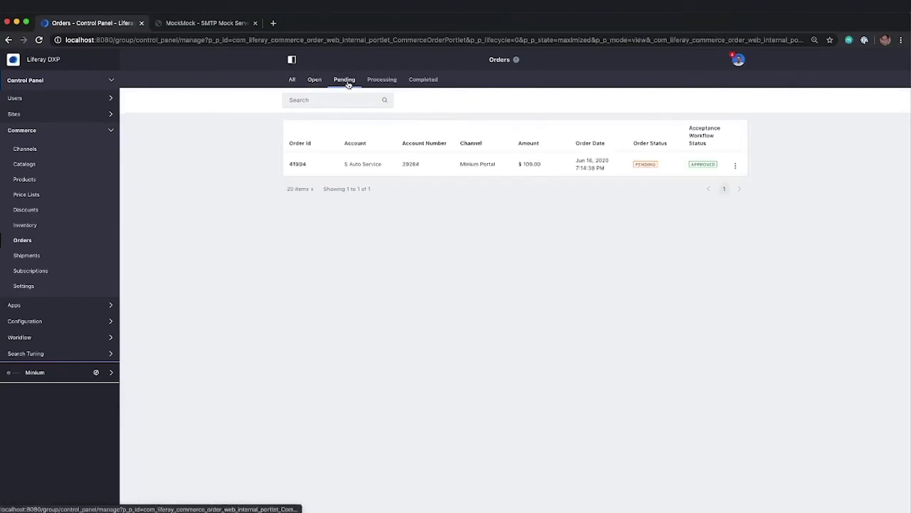
Step: View order 41994's details: four U-Joints, $25.00 delivery, $109.00 total
key("super+Tab")
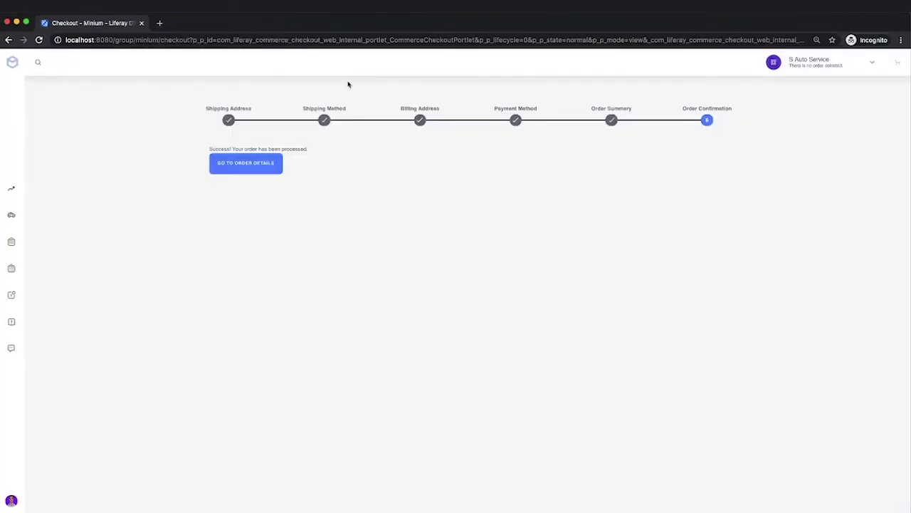
left_click(249, 164)
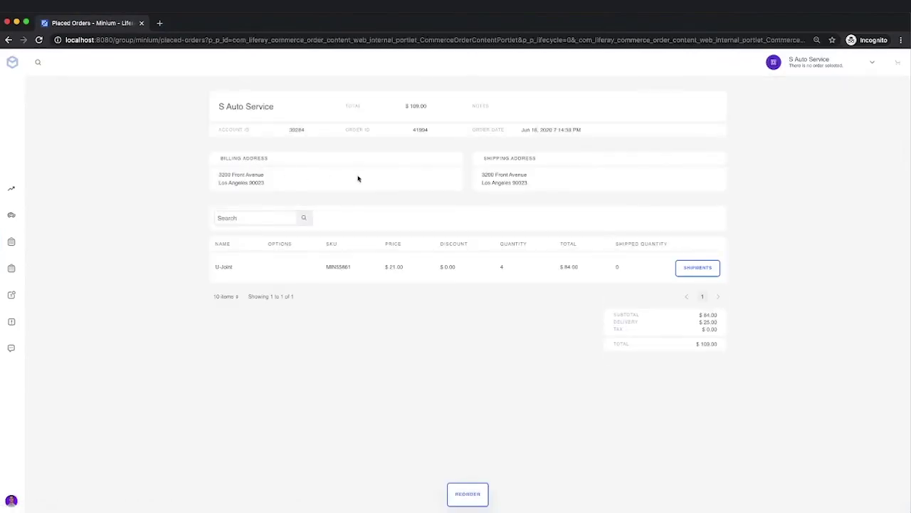
mouse_move(5, 225)
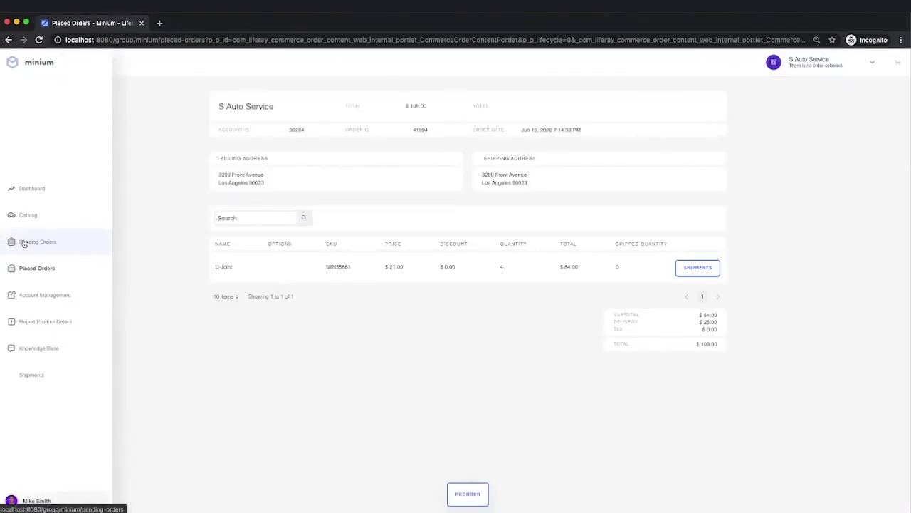